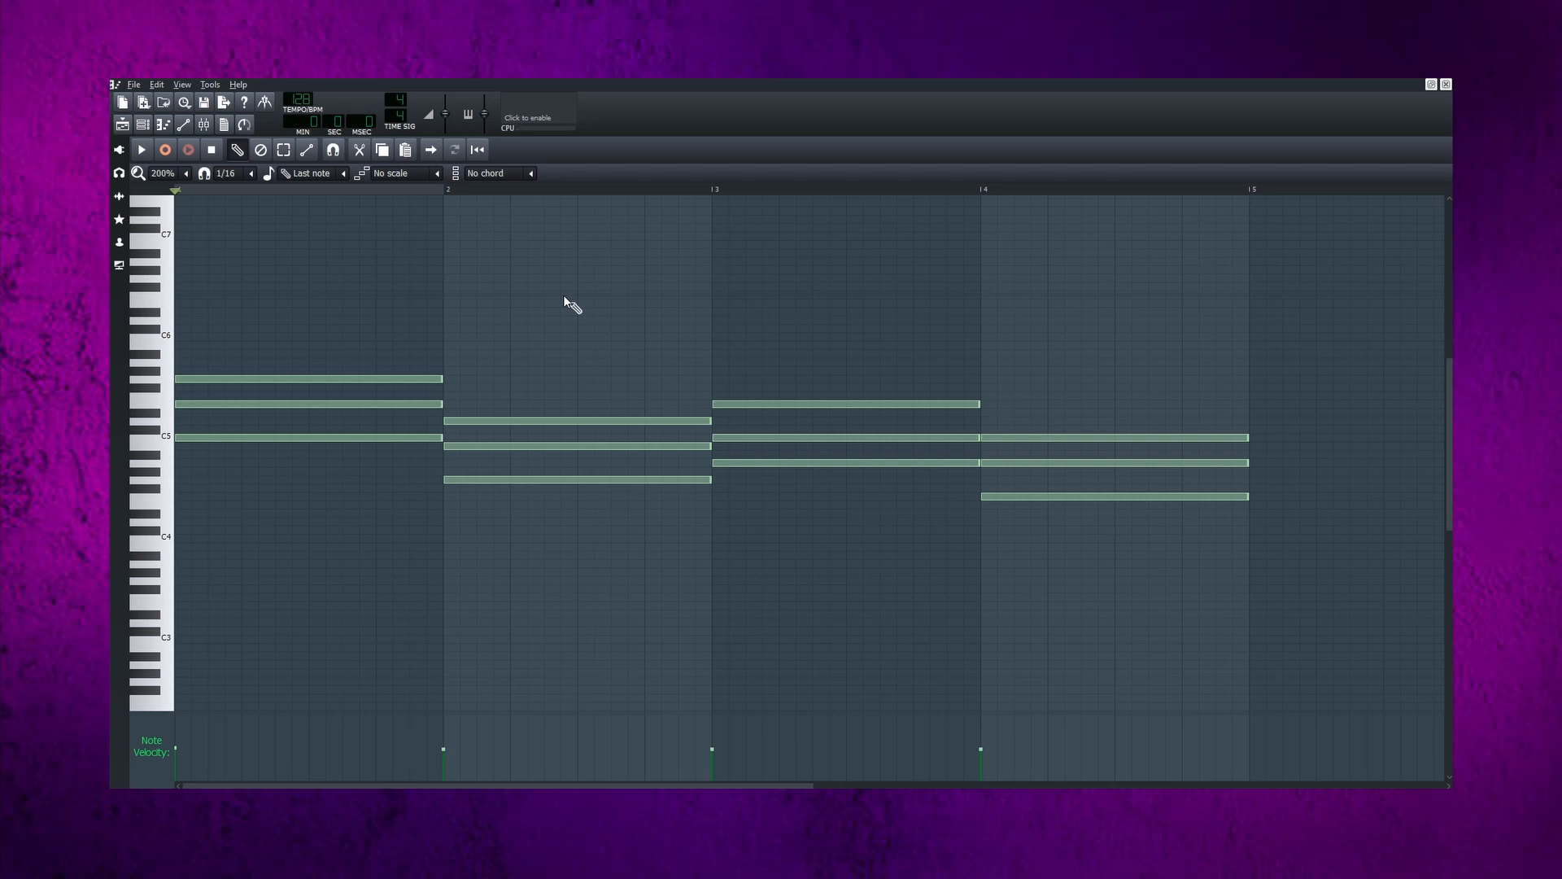
# - Add a full-bar top note to each of the four chords, B5, F5, G5 and E5 in order, and play the progression
pyautogui.click(186, 345)
pyautogui.click(446, 396)
pyautogui.click(716, 378)
pyautogui.click(986, 404)
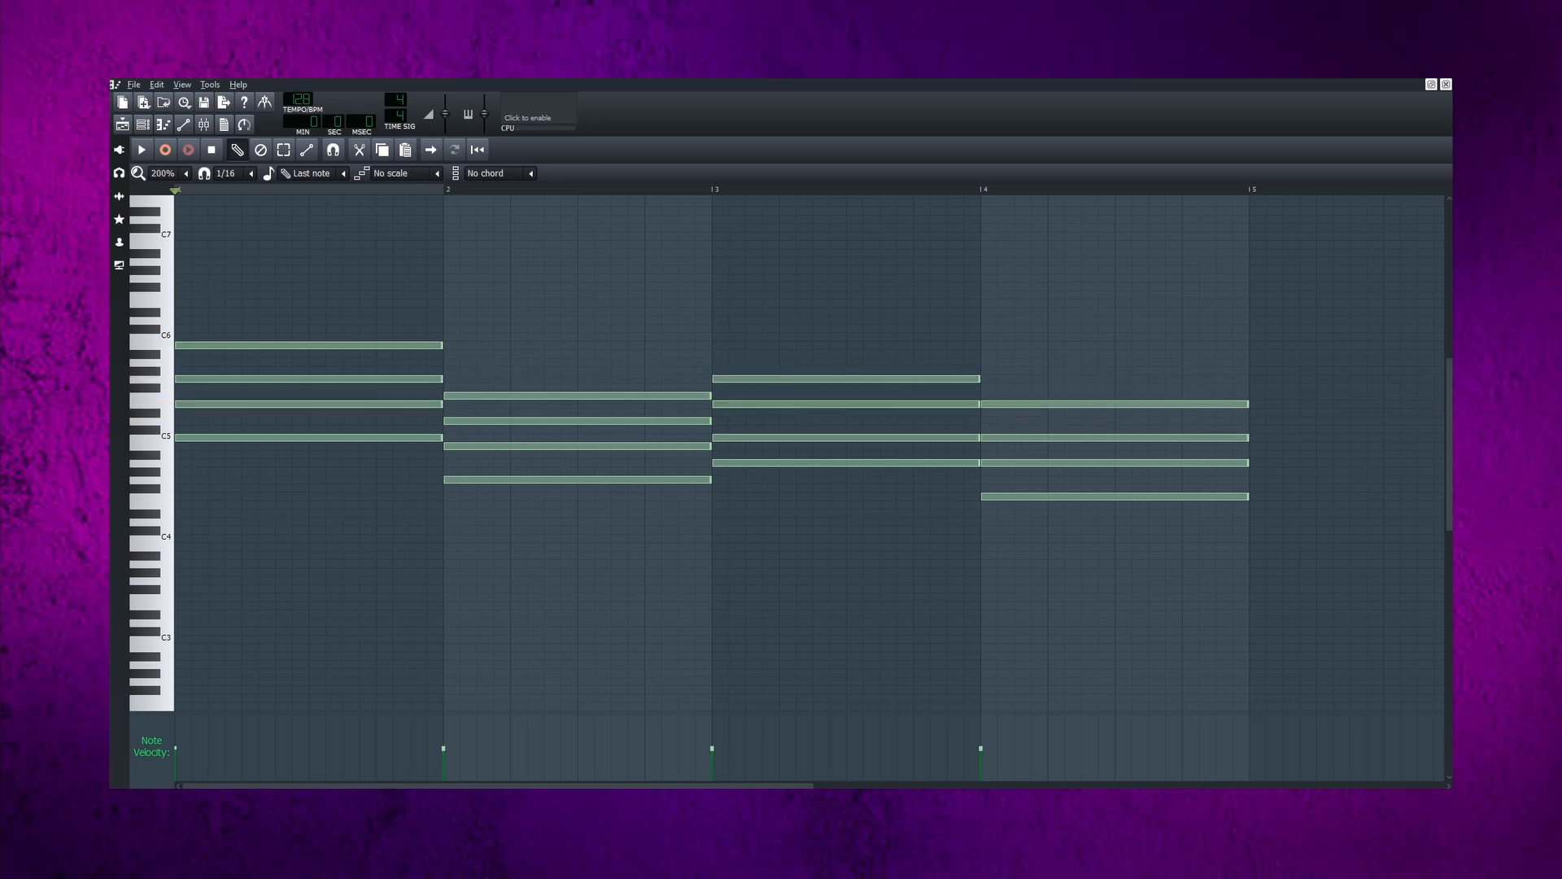
pyautogui.press('space')
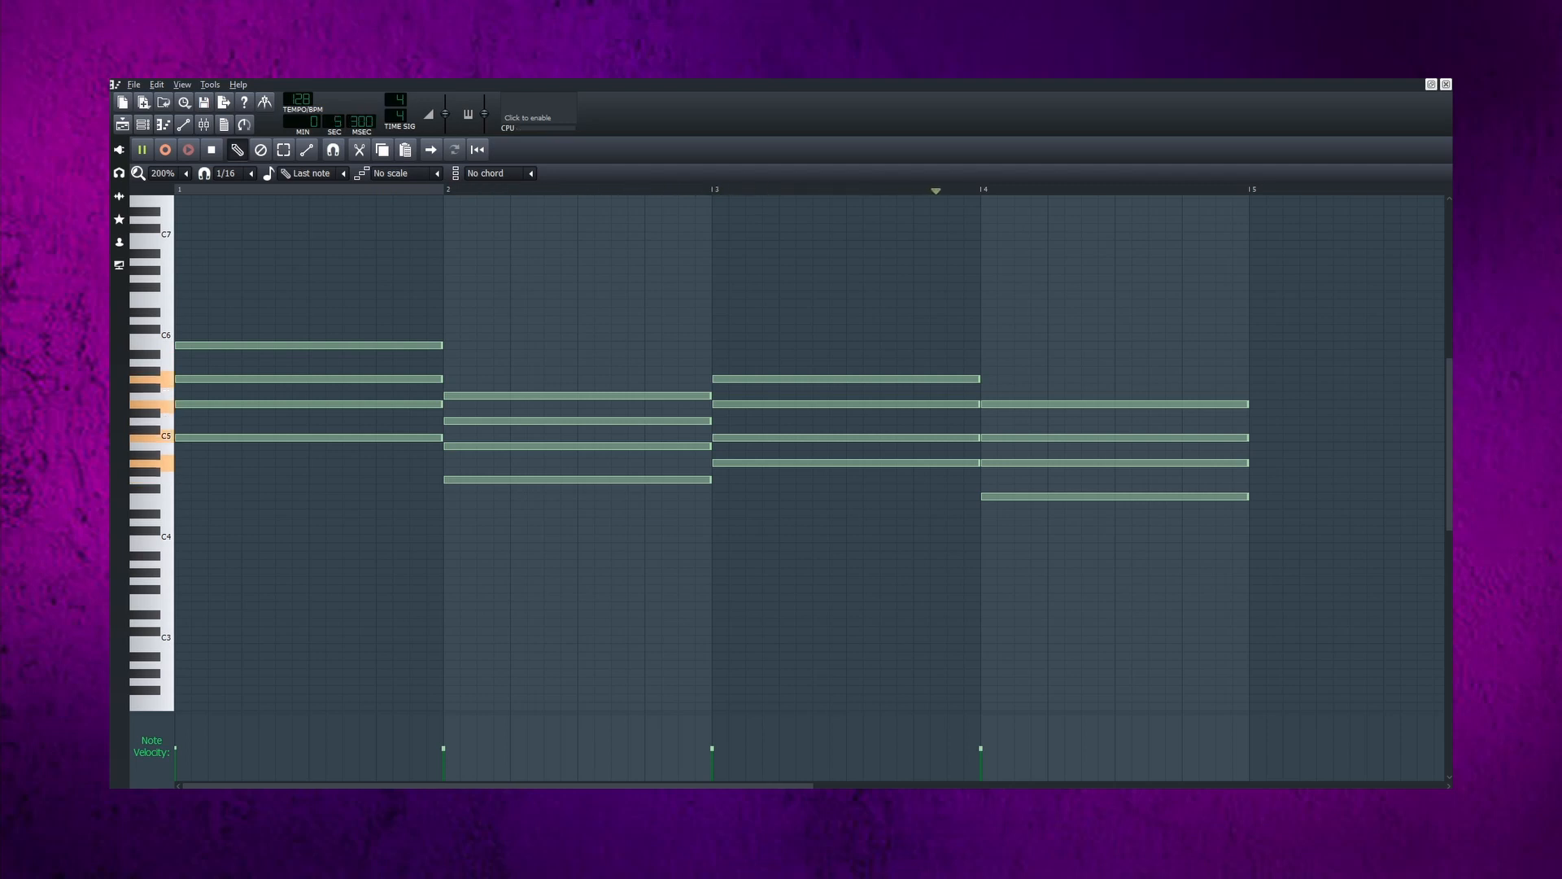
pyautogui.press('space')
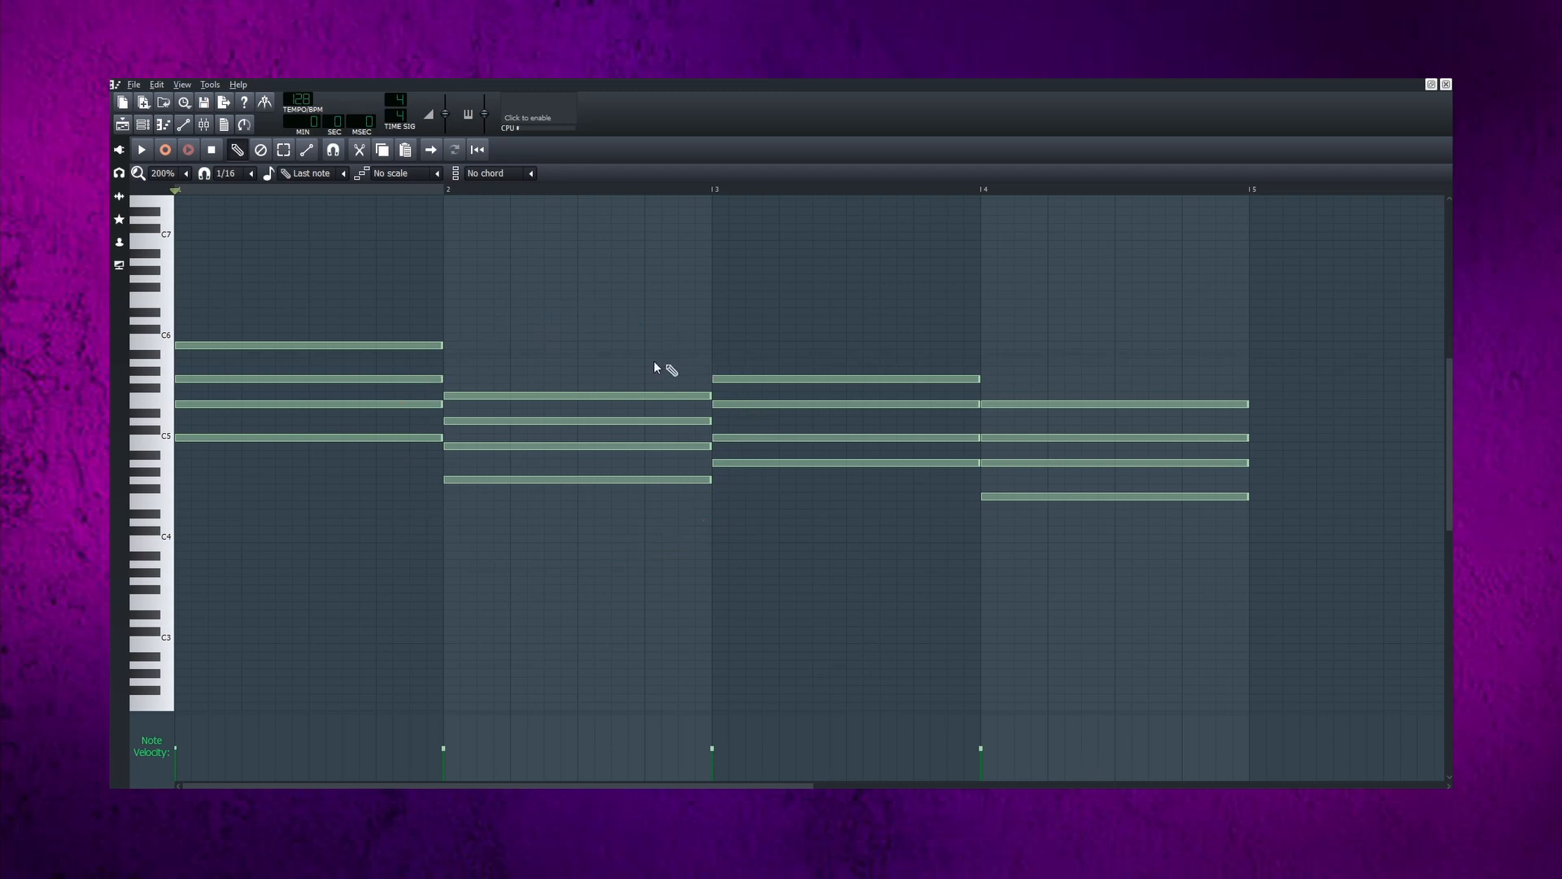
# - Raise the top note of the second chord to G5 and play the progression back
pyautogui.click(595, 396)
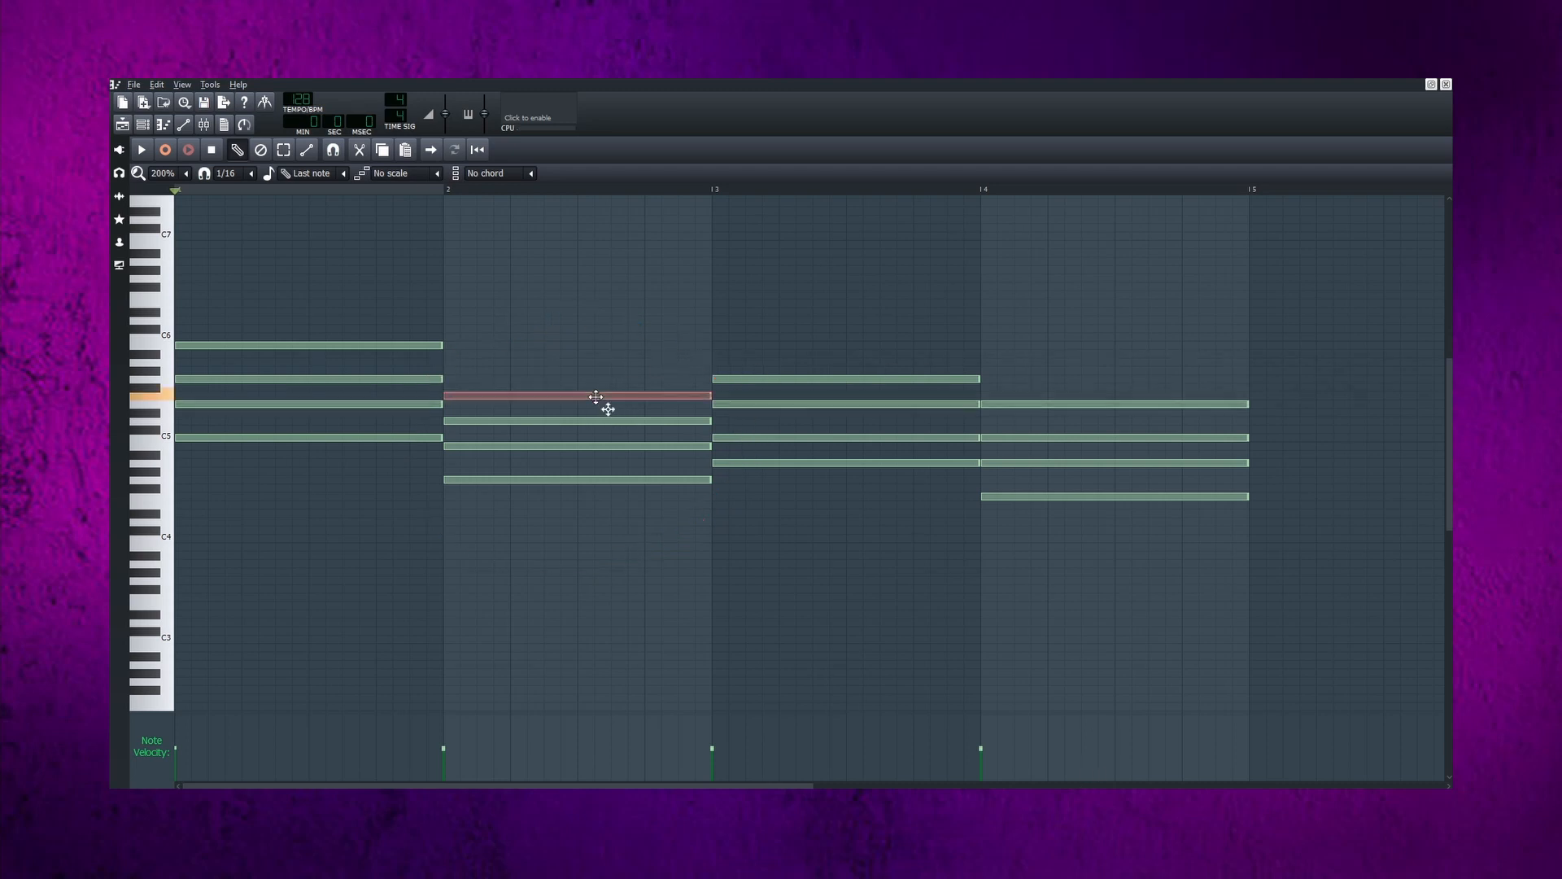
pyautogui.moveTo(595, 397); pyautogui.dragTo(596, 378)
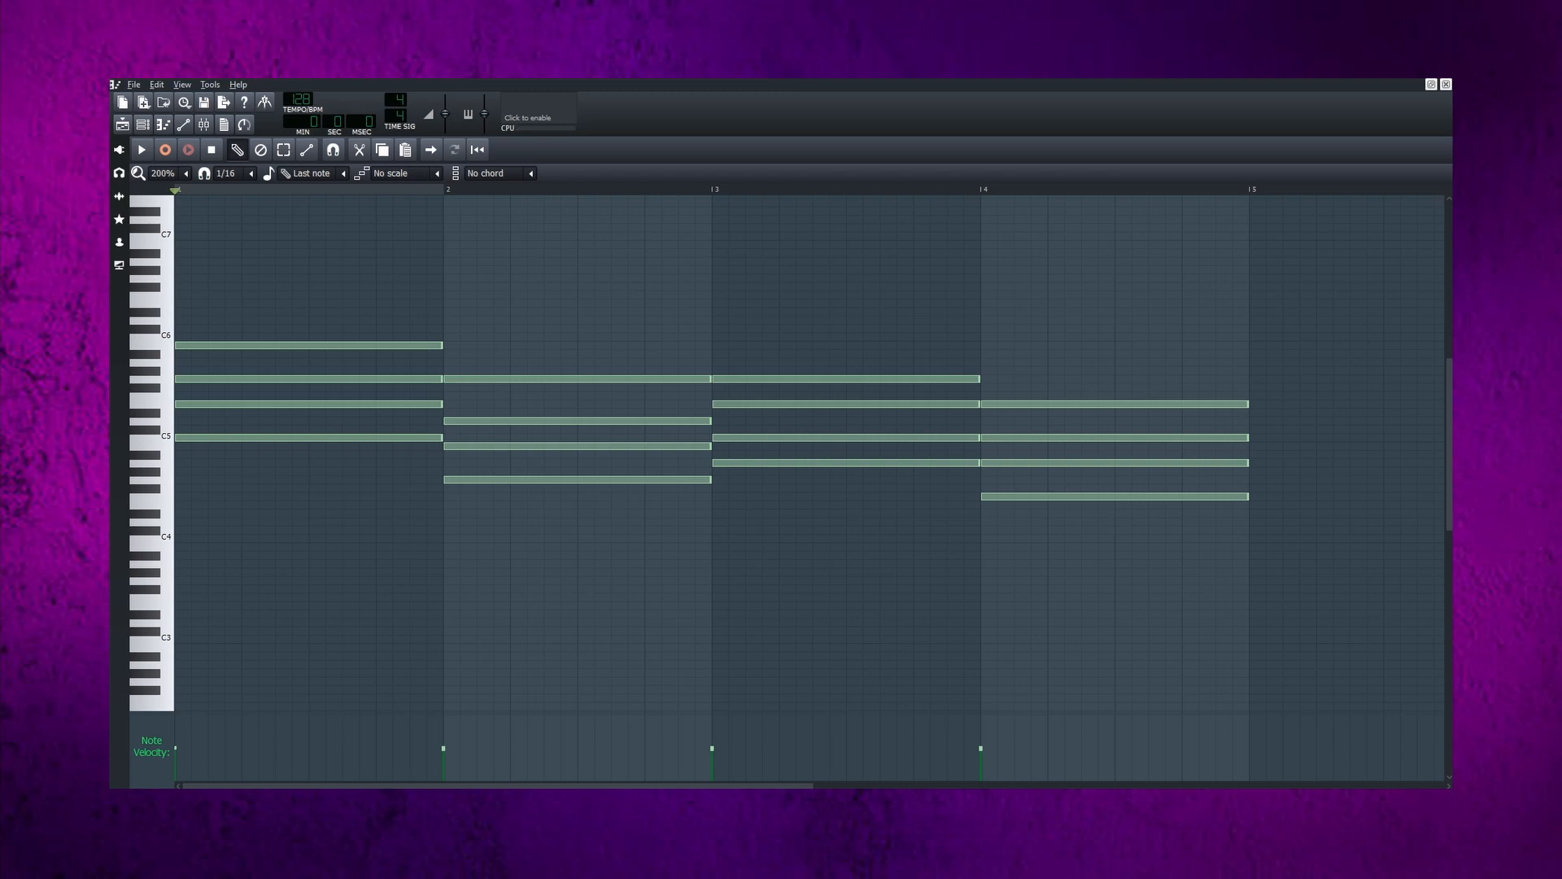
pyautogui.press('space')
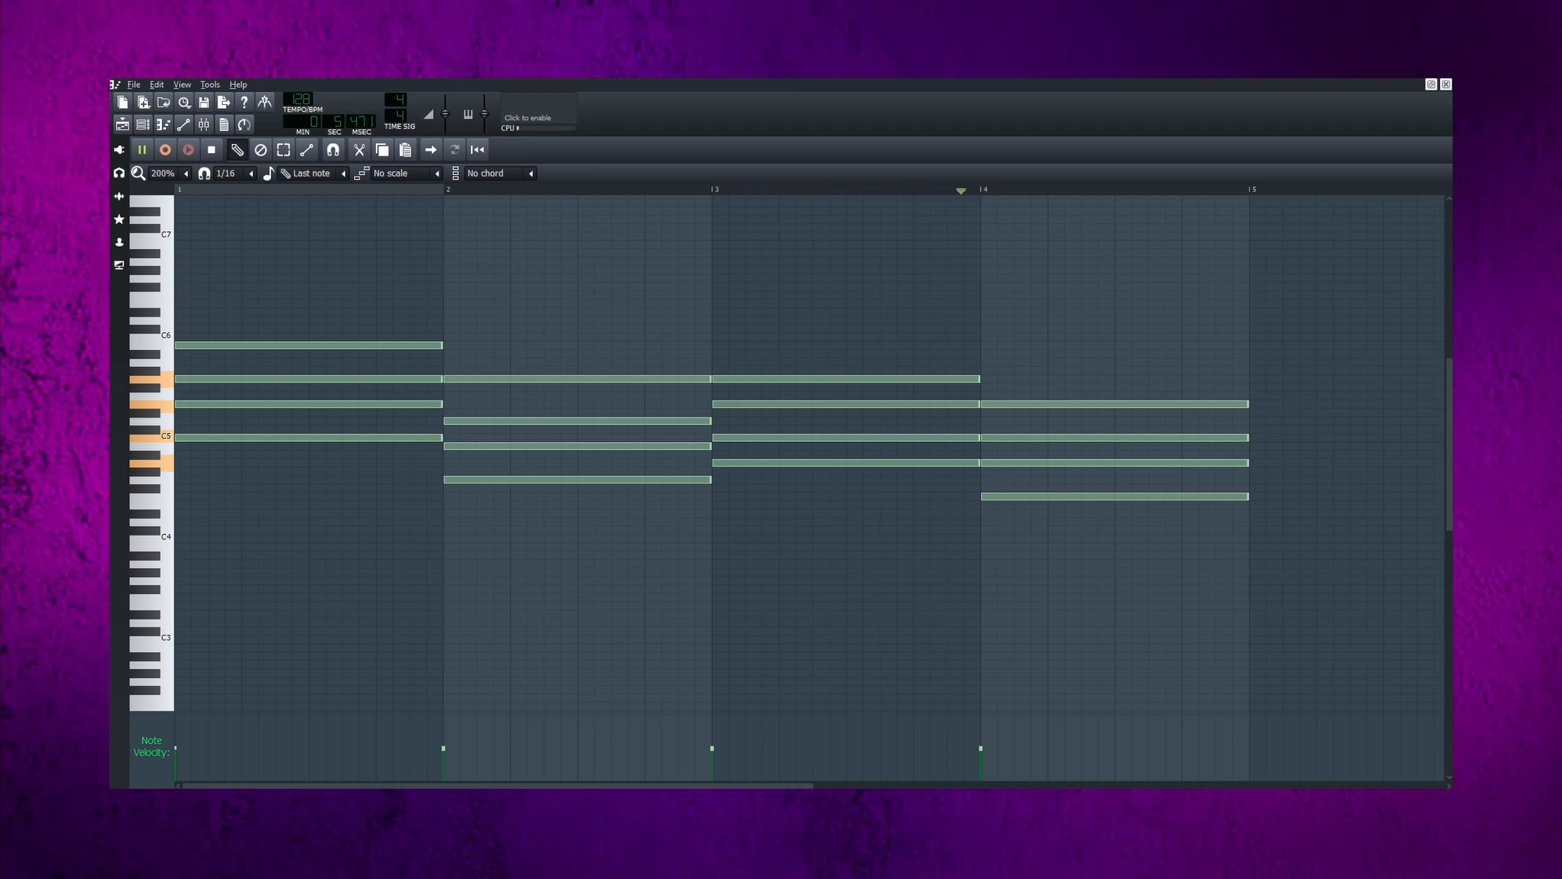
pyautogui.press('space')
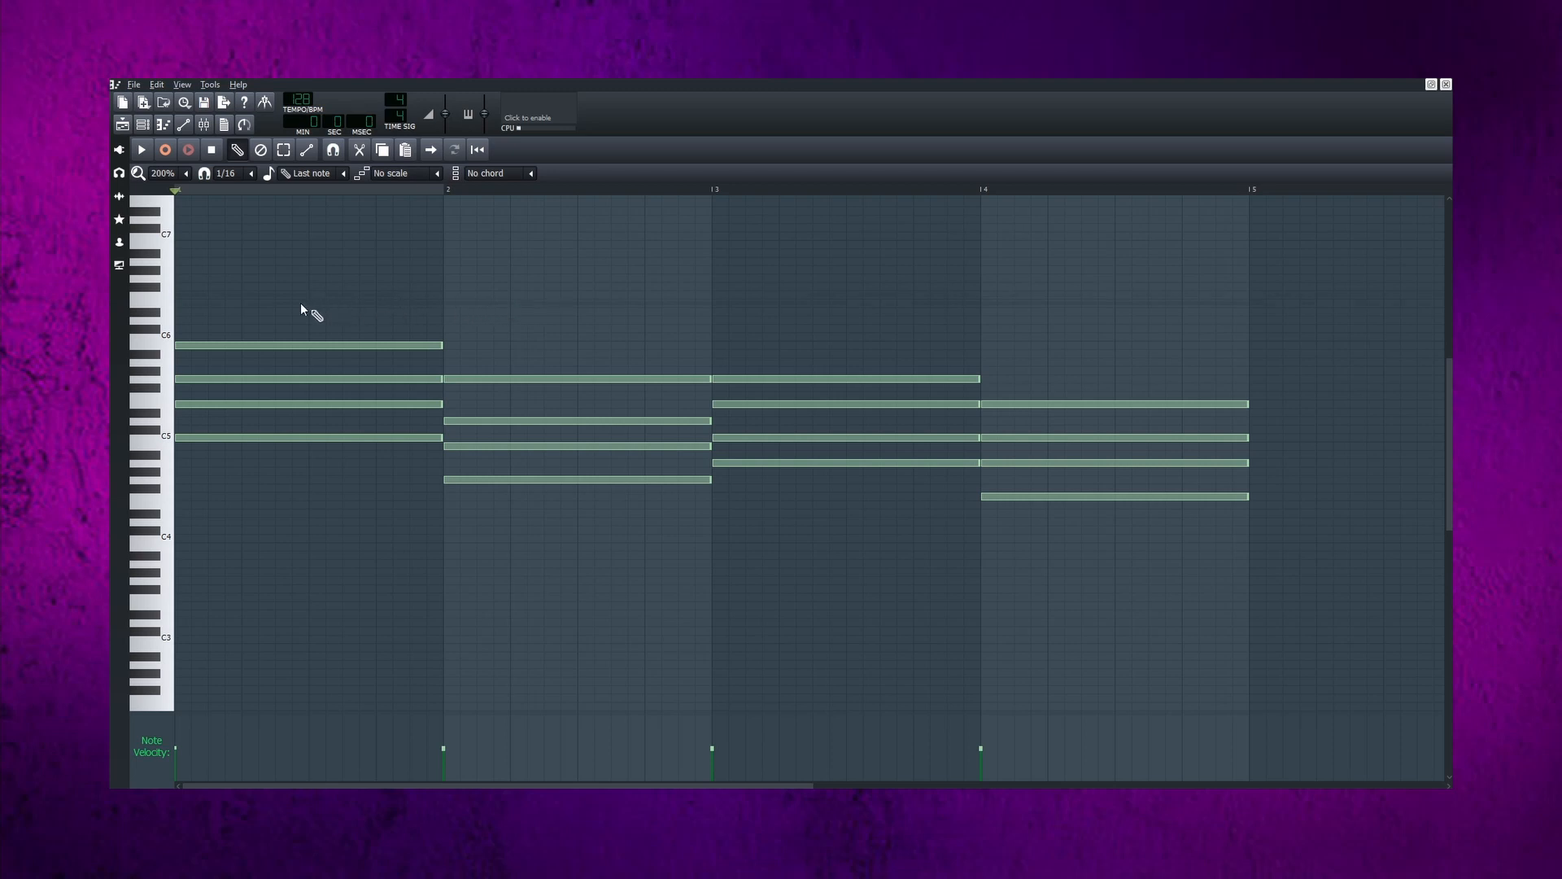
# - Add another full-bar top note to each chord, D6, B5, B5 and G5 in order, and play the progression
pyautogui.click(183, 320)
pyautogui.click(453, 345)
pyautogui.click(724, 352)
pyautogui.moveTo(723, 352); pyautogui.dragTo(724, 345)
pyautogui.click(991, 379)
pyautogui.press('space')
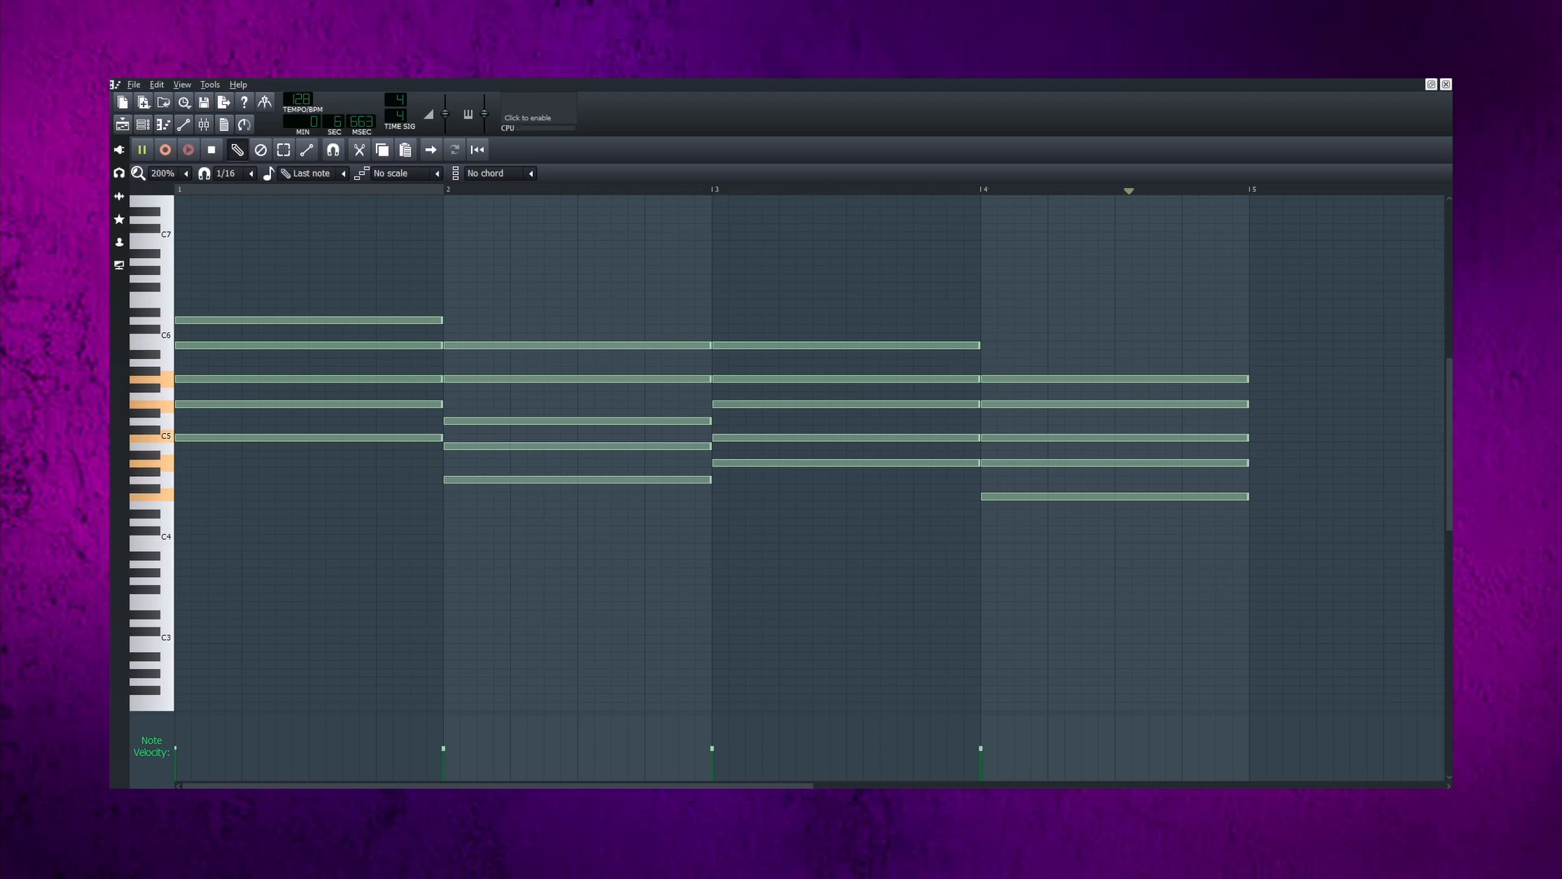
pyautogui.press('space')
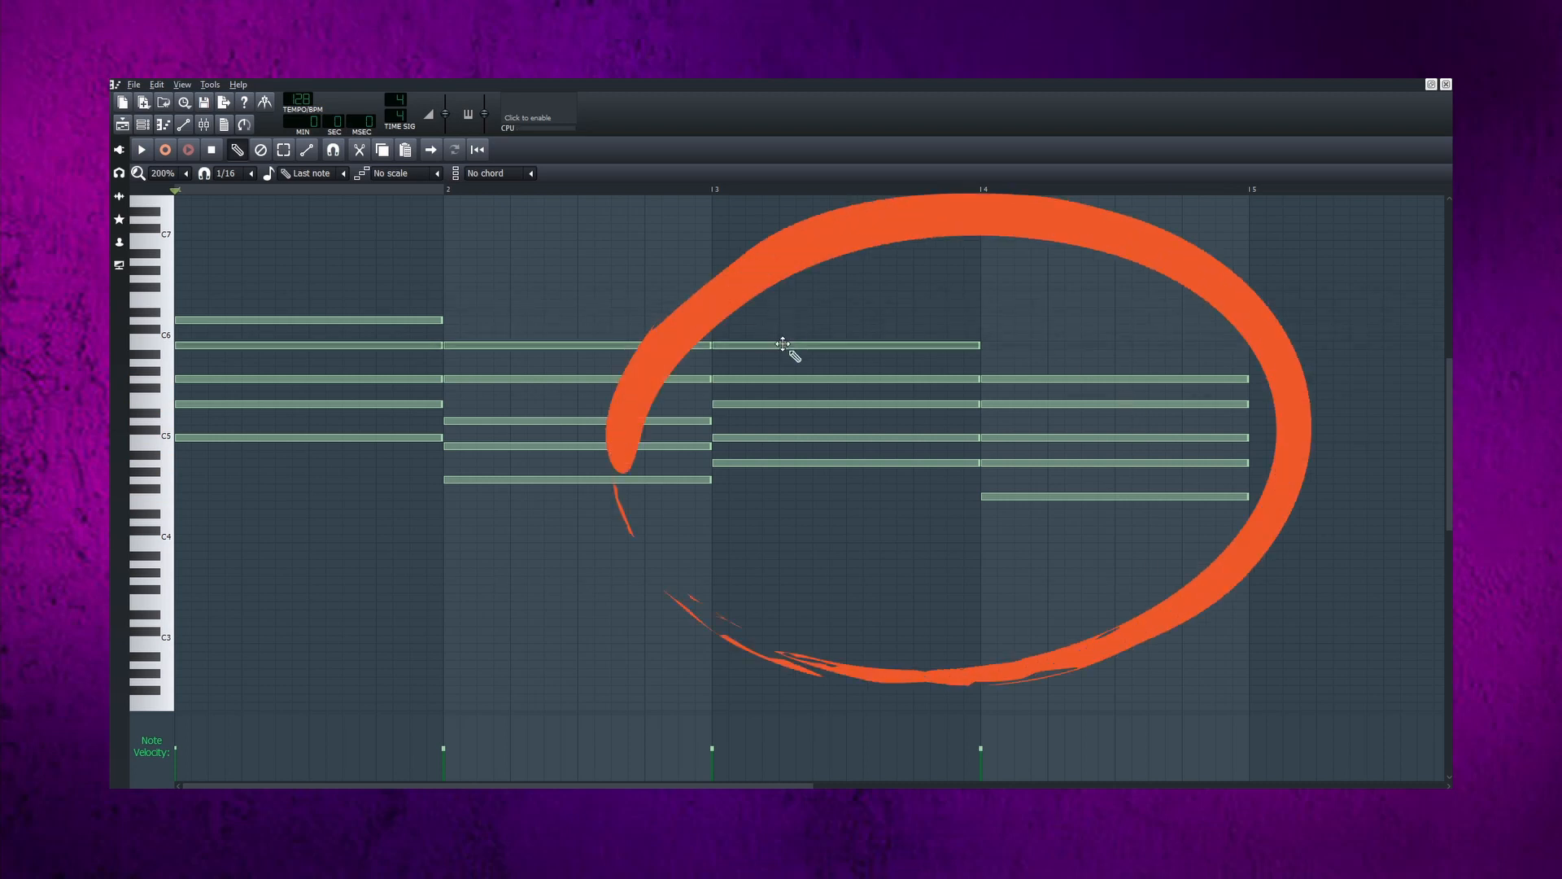
# - Raise the third chord's top note to C6 and the fourth chord's top note to A5, and play the progression
pyautogui.moveTo(750, 346); pyautogui.dragTo(749, 337)
pyautogui.click(1030, 380)
pyautogui.moveTo(1030, 379); pyautogui.dragTo(1033, 362)
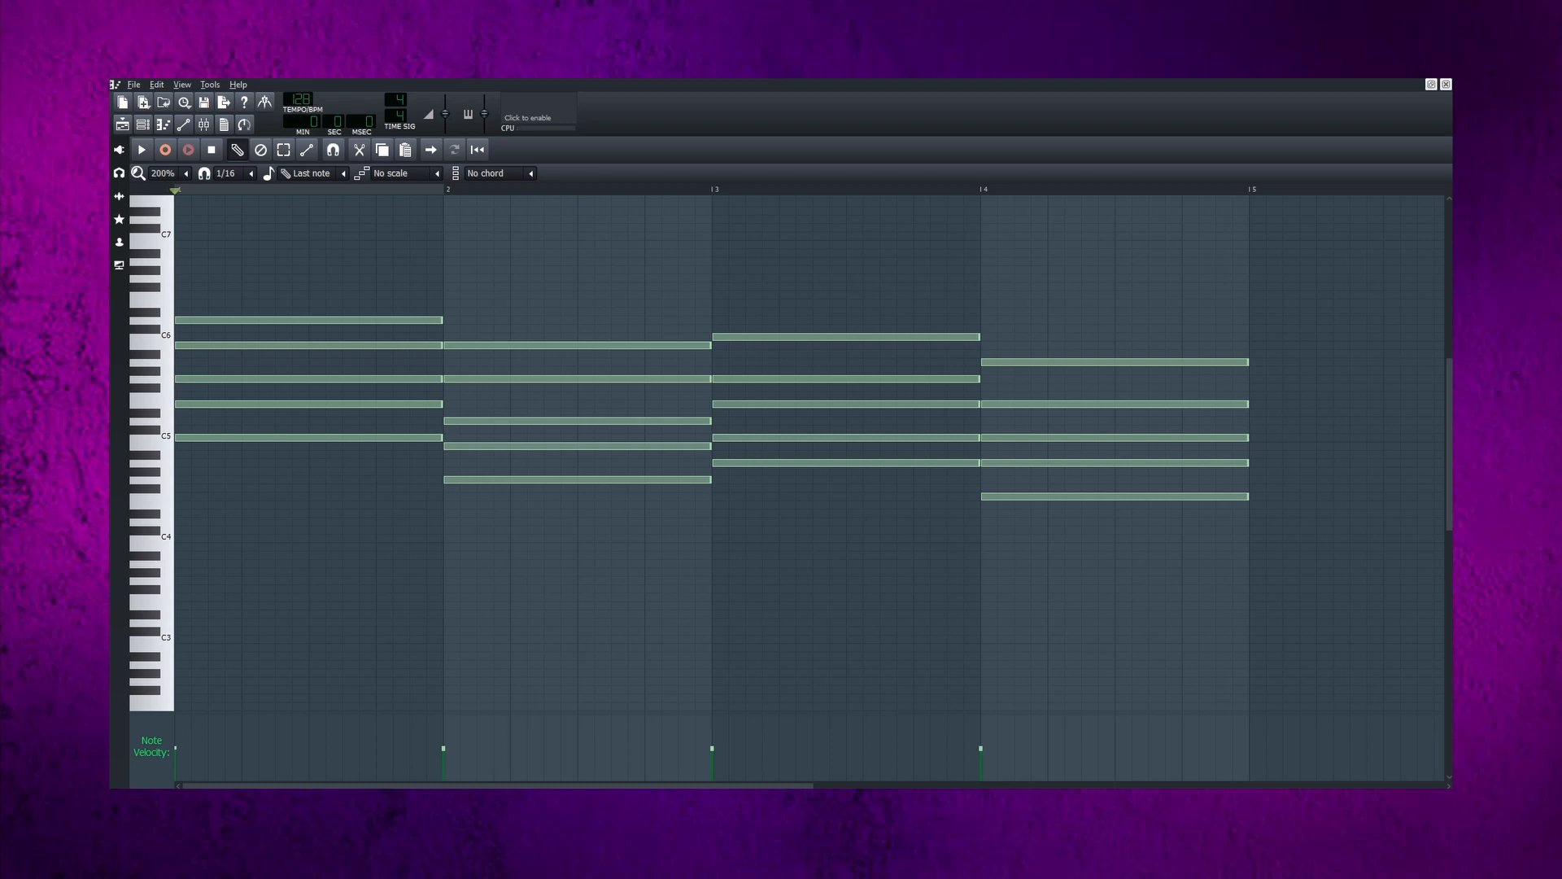
pyautogui.press('space')
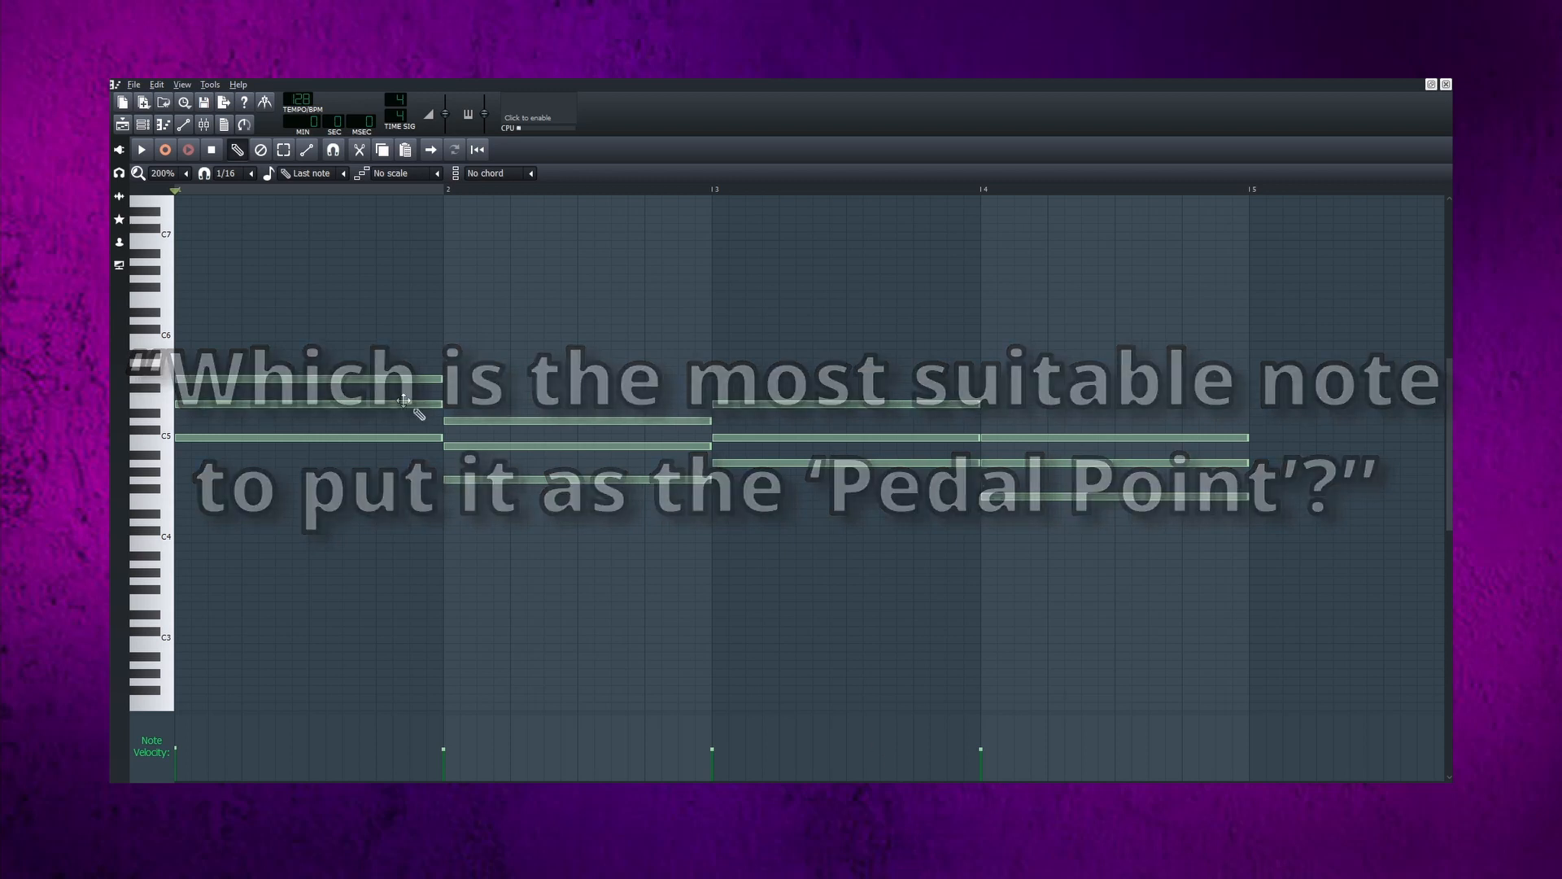
# - Add G6 as a pedal-point note above the chords in all four bars and play the progression
pyautogui.click(164, 381)
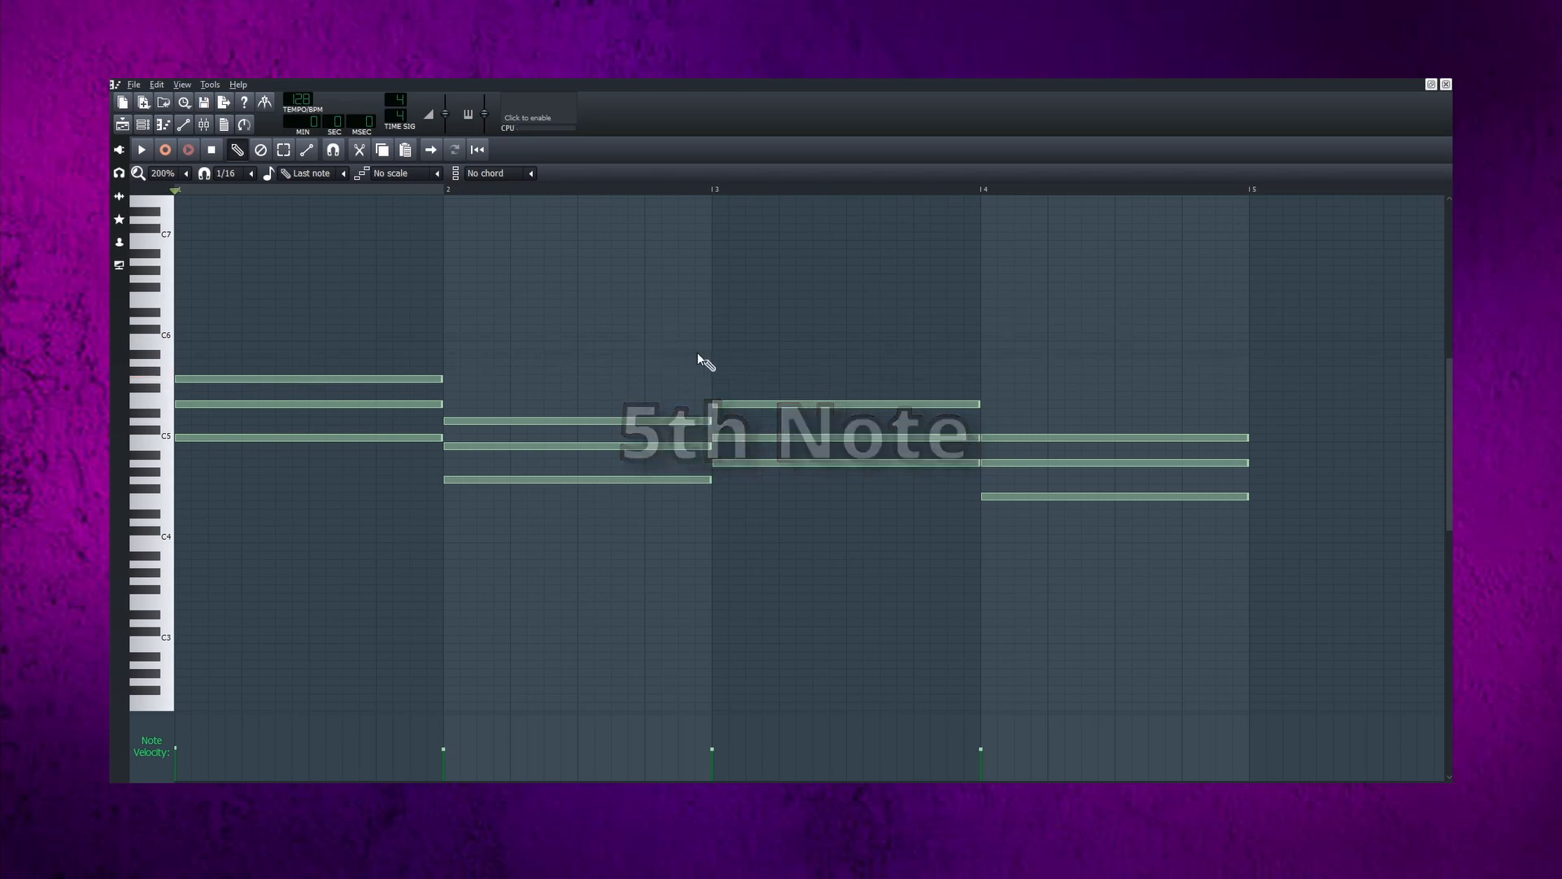
pyautogui.click(188, 277)
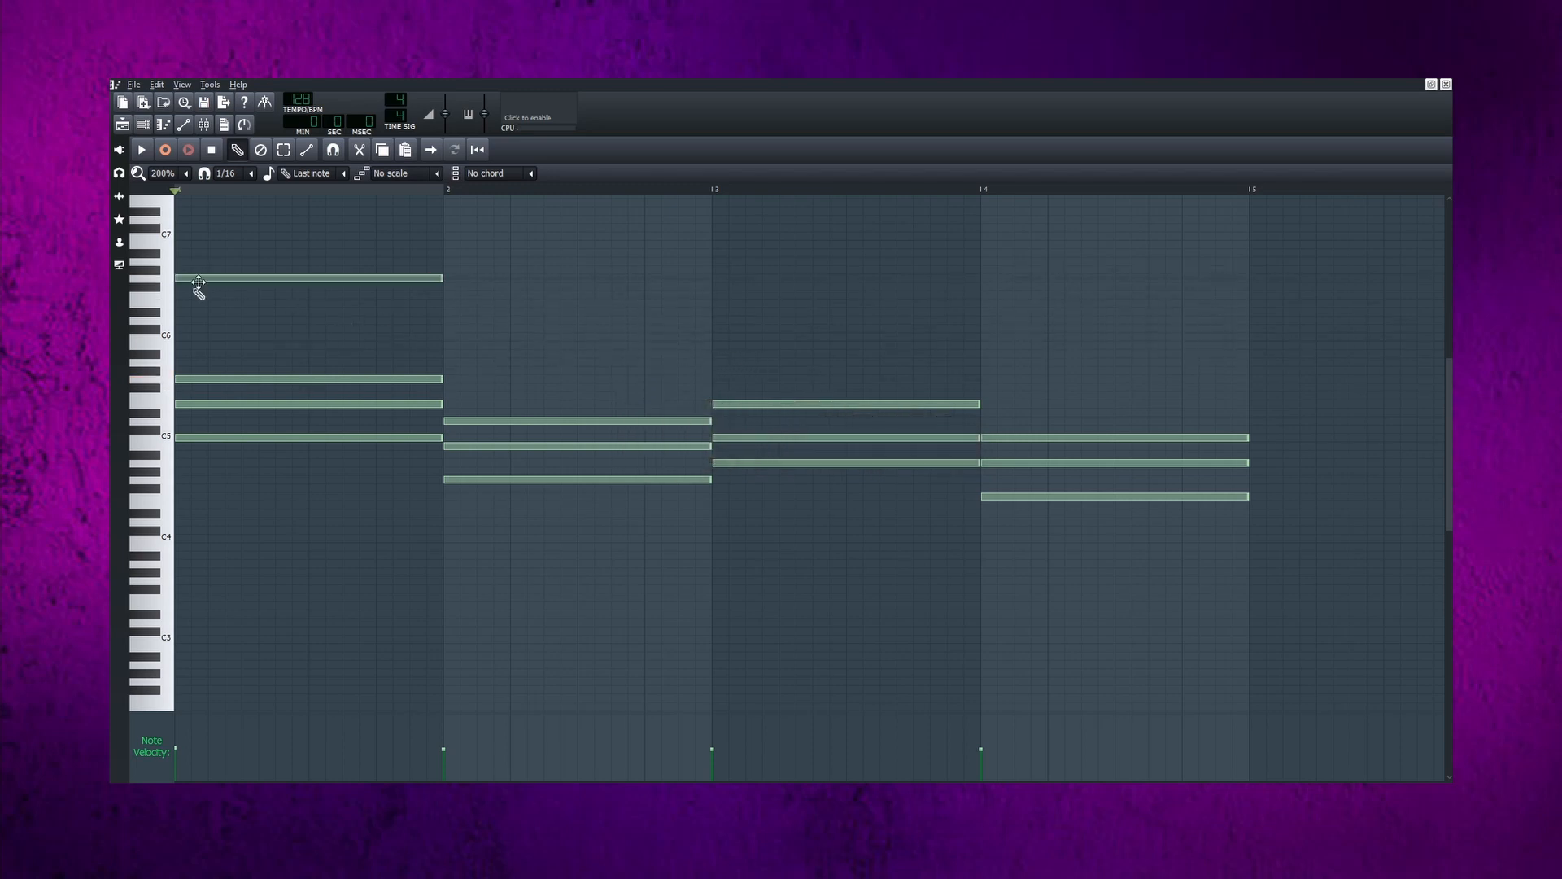
pyautogui.click(447, 278)
pyautogui.click(719, 278)
pyautogui.click(987, 278)
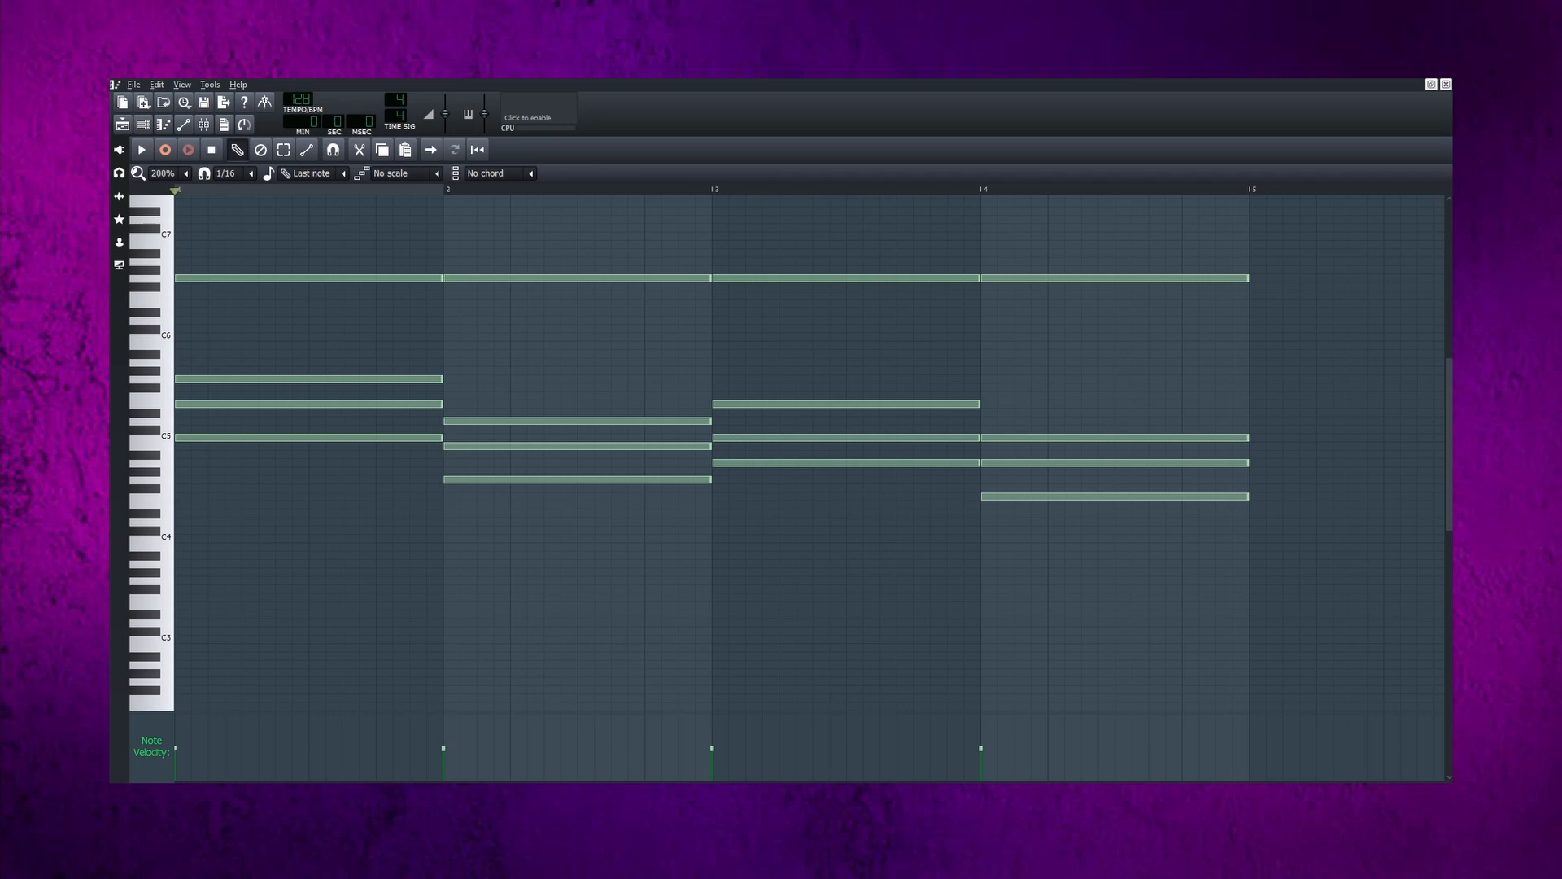
pyautogui.press('space')
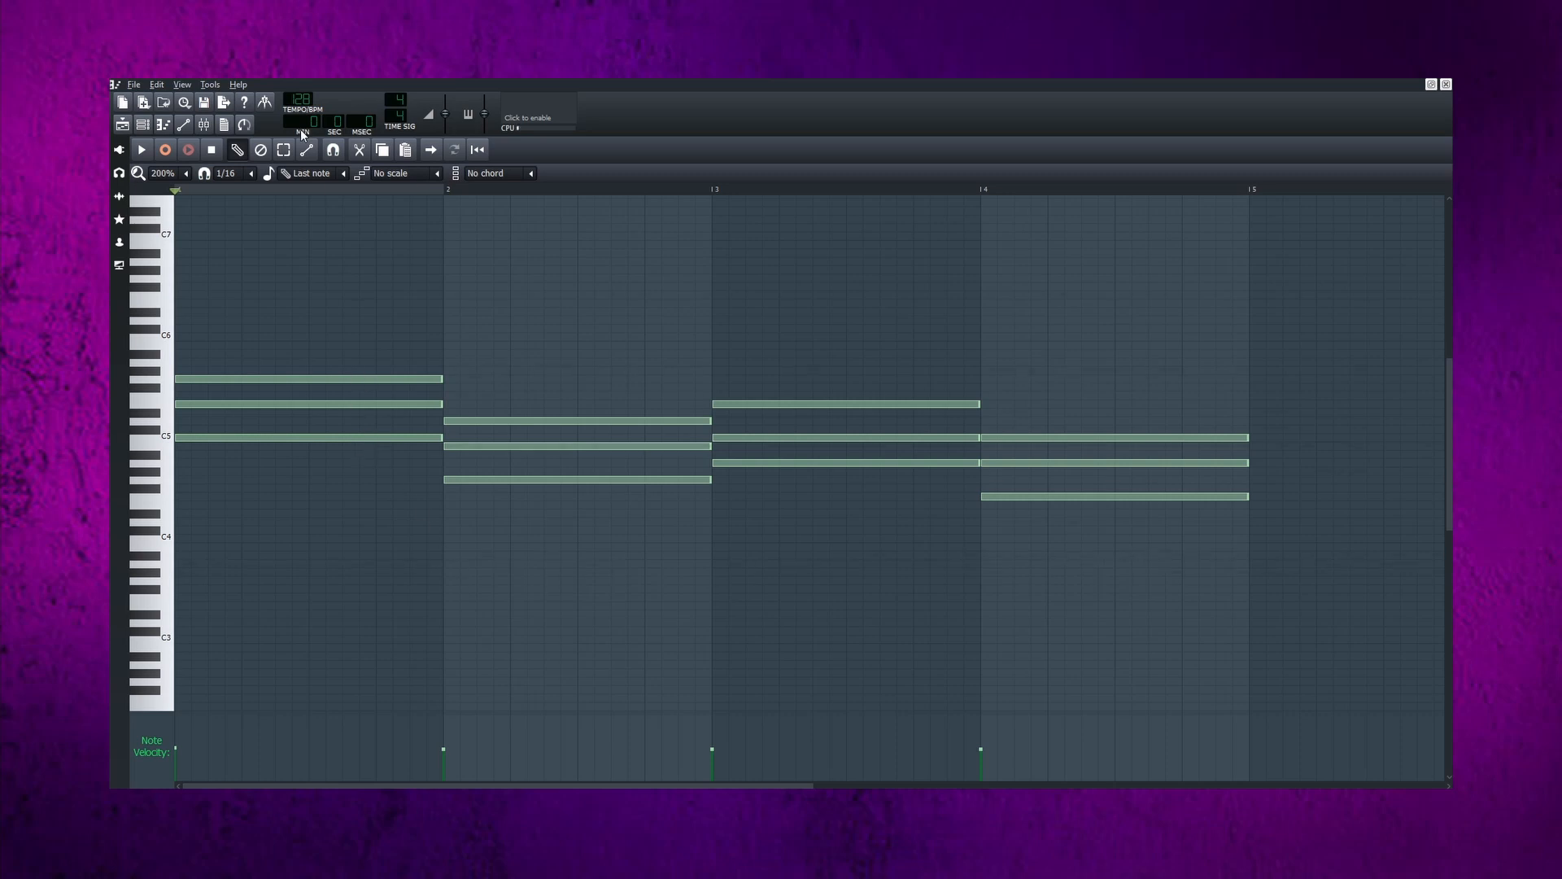
pyautogui.click(285, 150)
pyautogui.moveTo(299, 466); pyautogui.dragTo(317, 402)
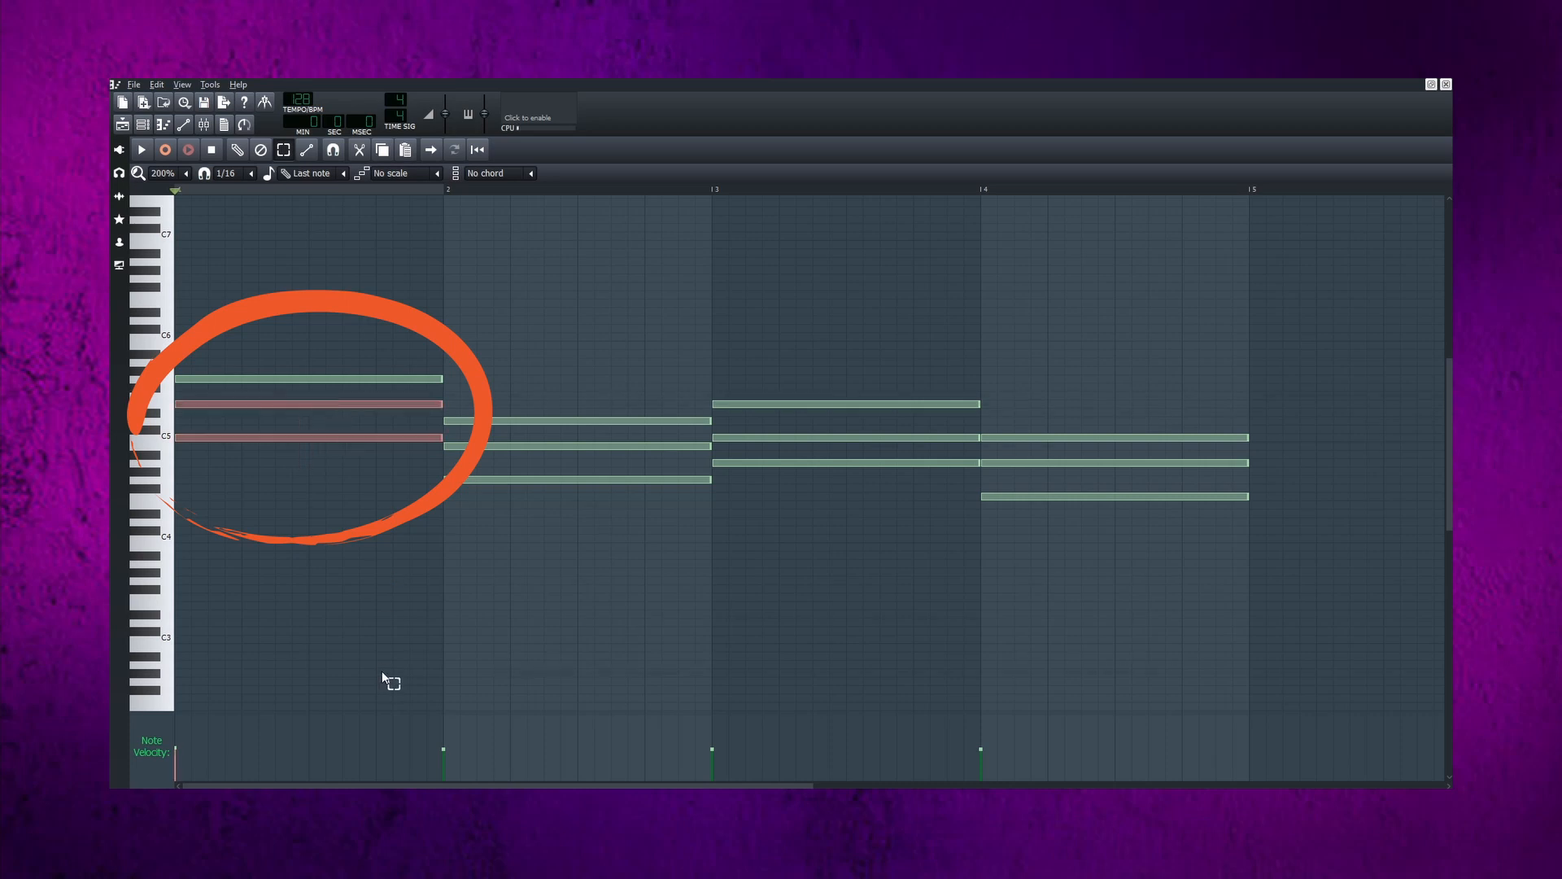
pyautogui.click(390, 627)
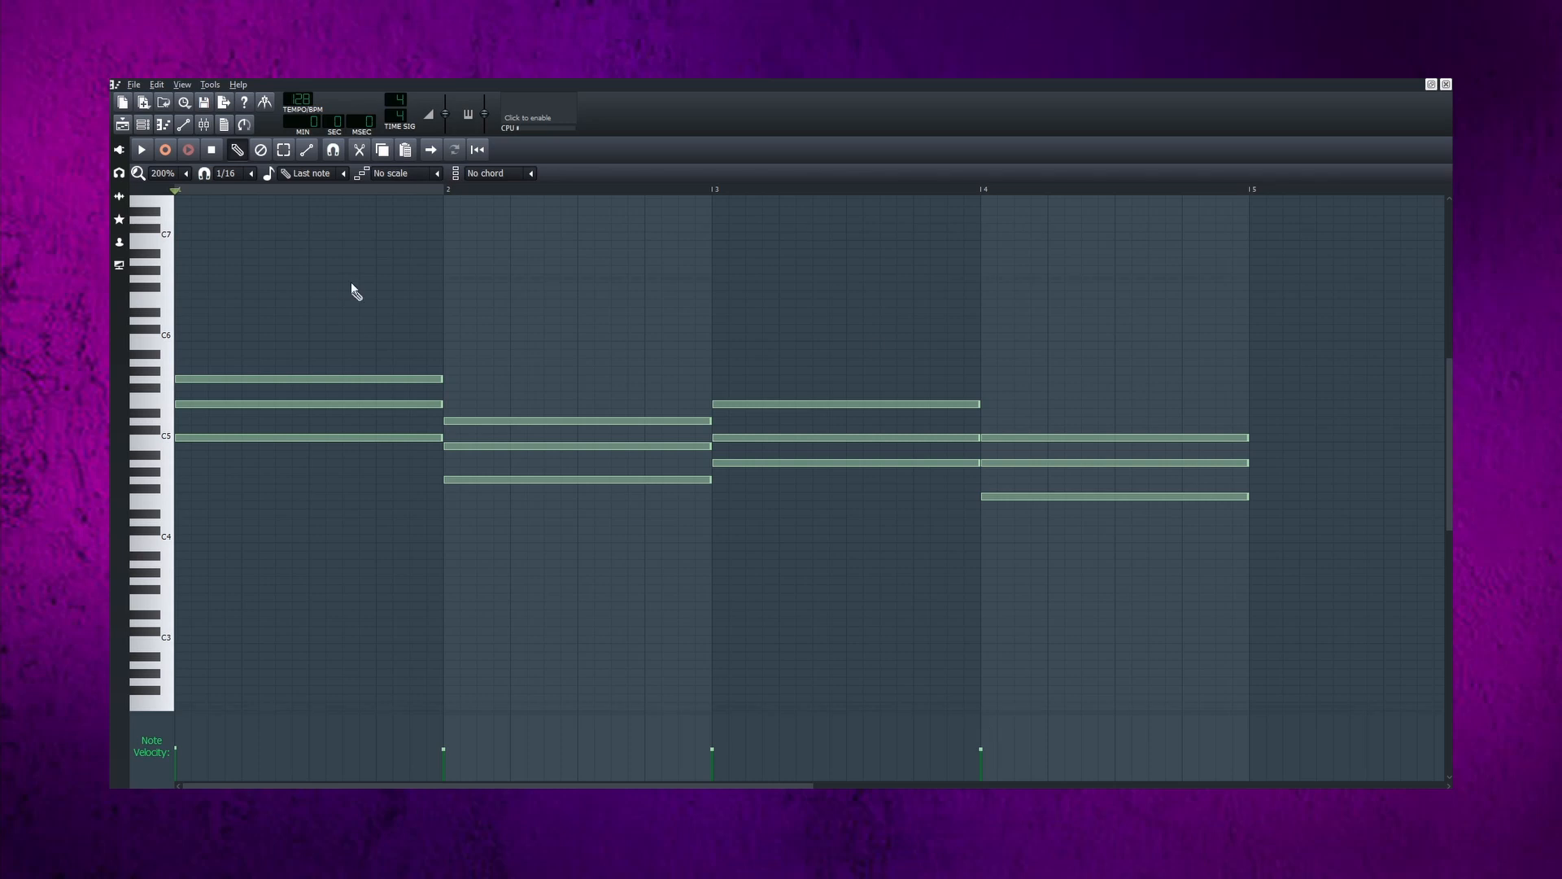
# - Lower the upper two notes of each of the four chords by an octave and play the progression
pyautogui.click(284, 149)
pyautogui.moveTo(344, 372); pyautogui.dragTo(362, 416)
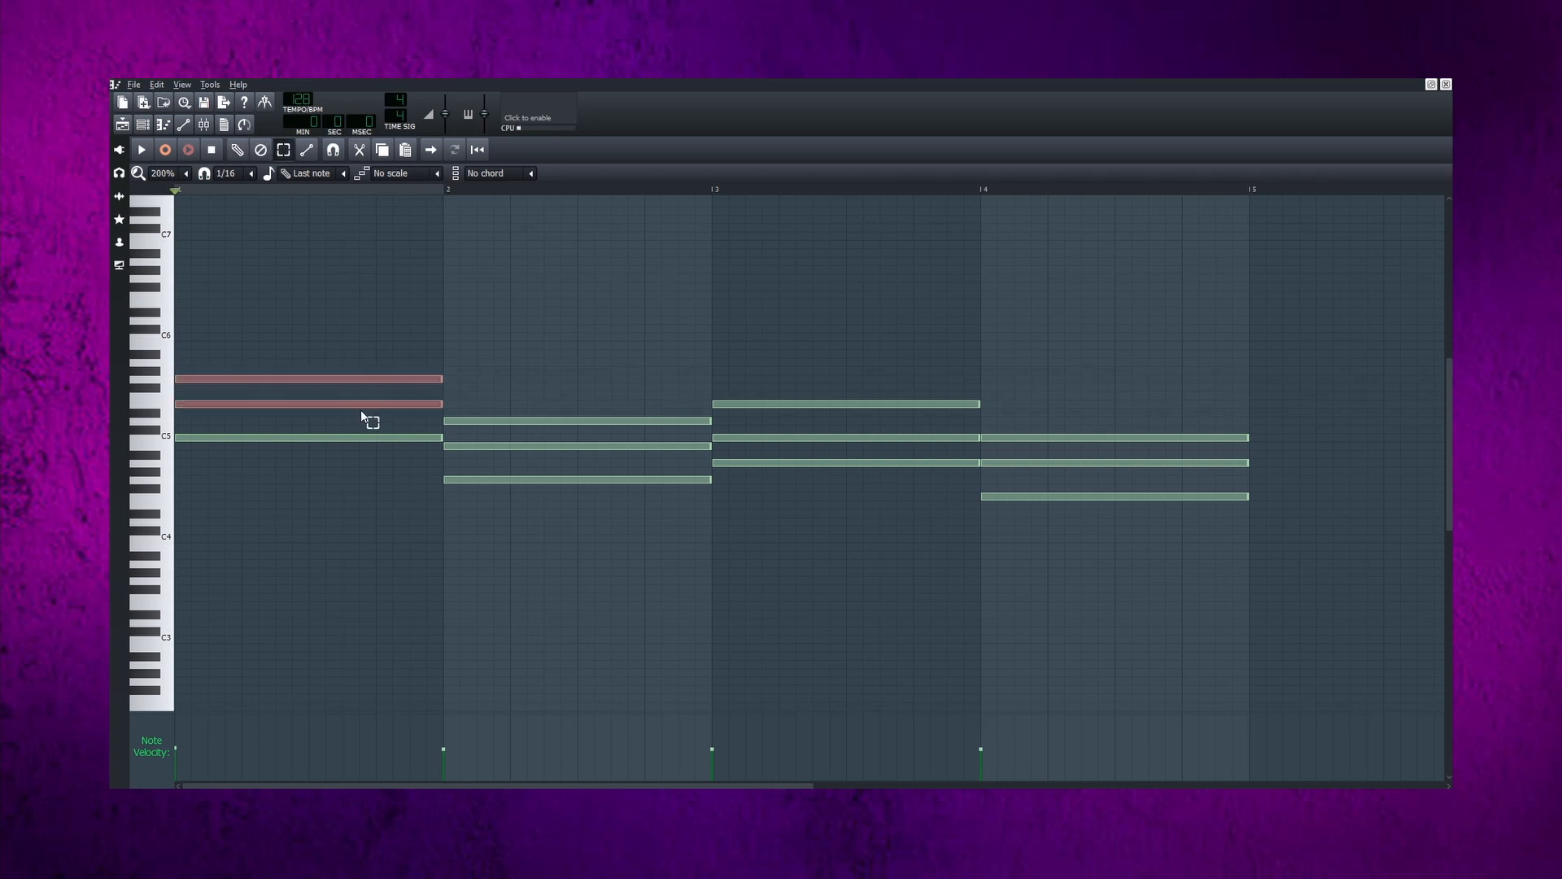
pyautogui.hotkey('ctrl', 'Down')
pyautogui.moveTo(452, 387); pyautogui.dragTo(499, 453)
pyautogui.hotkey('ctrl', 'Down')
pyautogui.moveTo(823, 375); pyautogui.dragTo(843, 449)
pyautogui.hotkey('ctrl', 'Down')
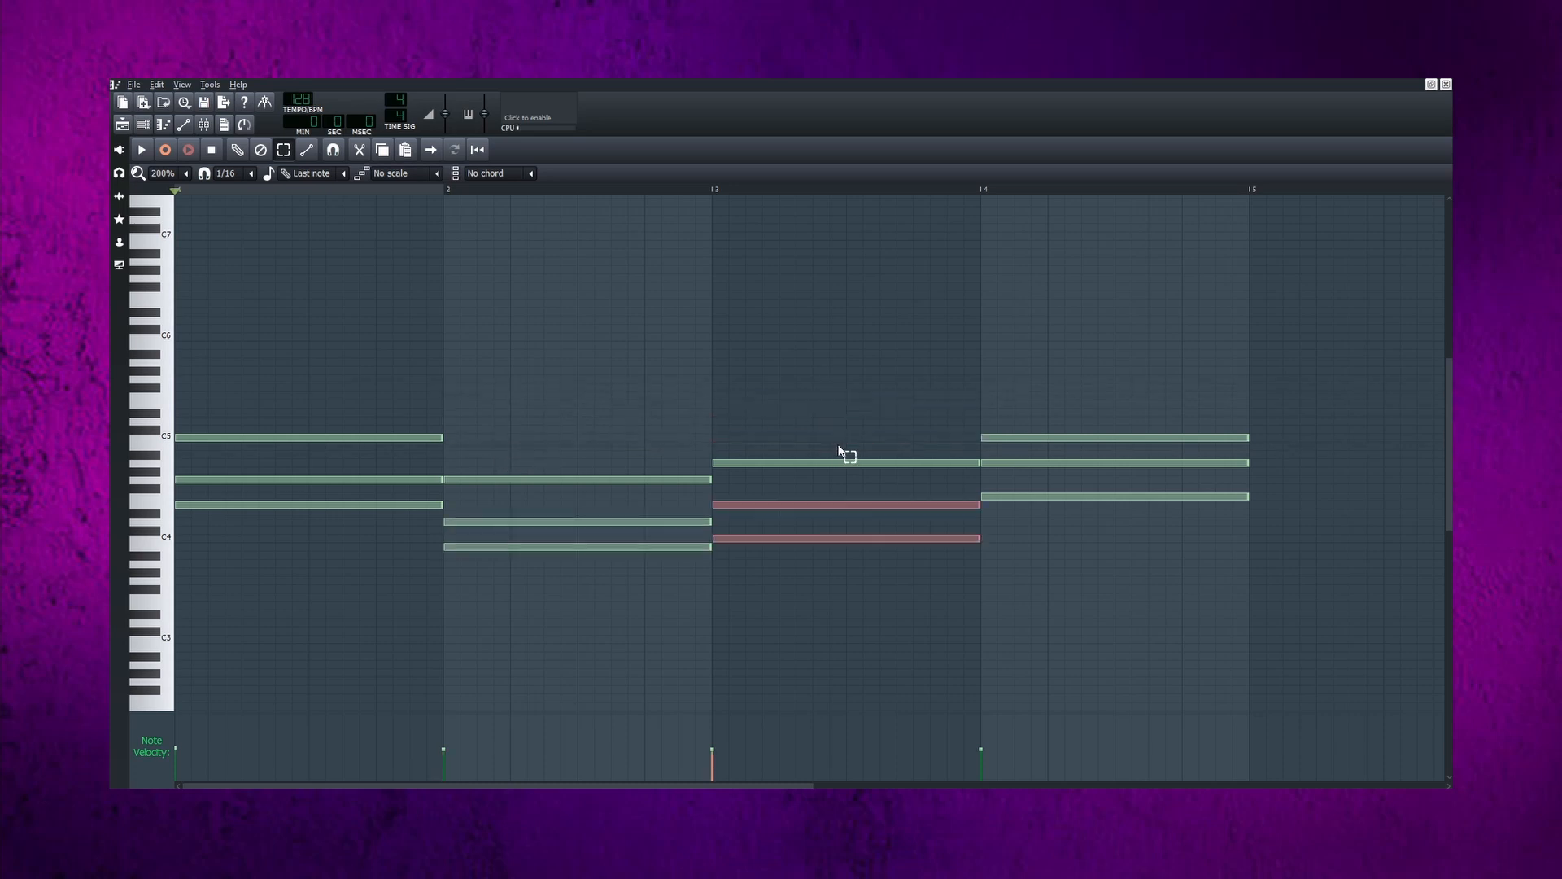
pyautogui.moveTo(1084, 423); pyautogui.dragTo(1107, 467)
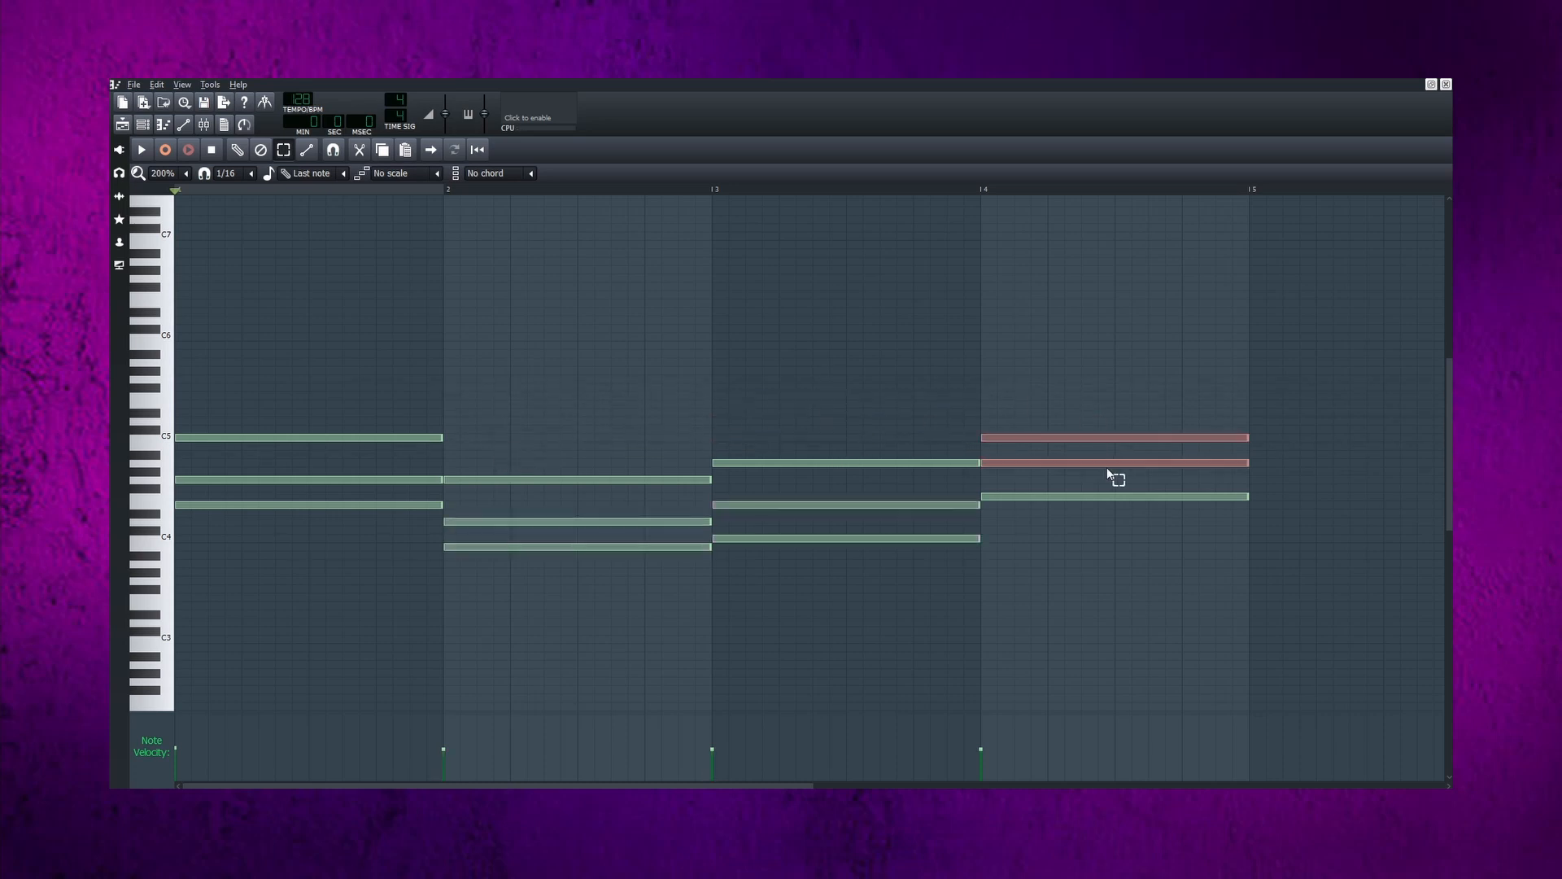
pyautogui.hotkey('ctrl', 'Down')
pyautogui.press('space')
pyautogui.click(1109, 440)
pyautogui.click(238, 149)
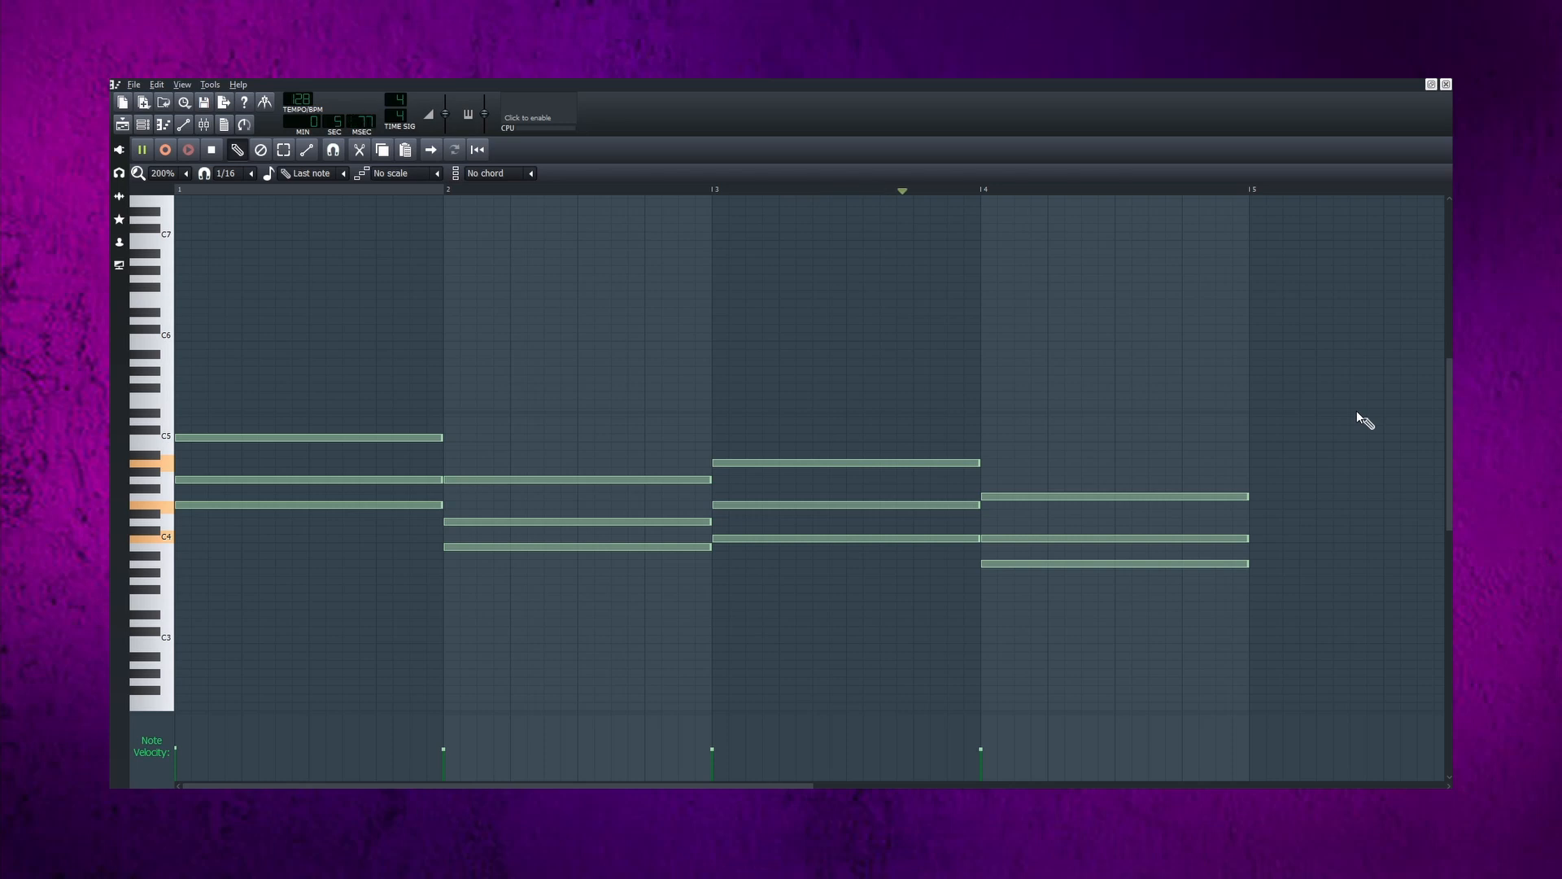
pyautogui.press('space')
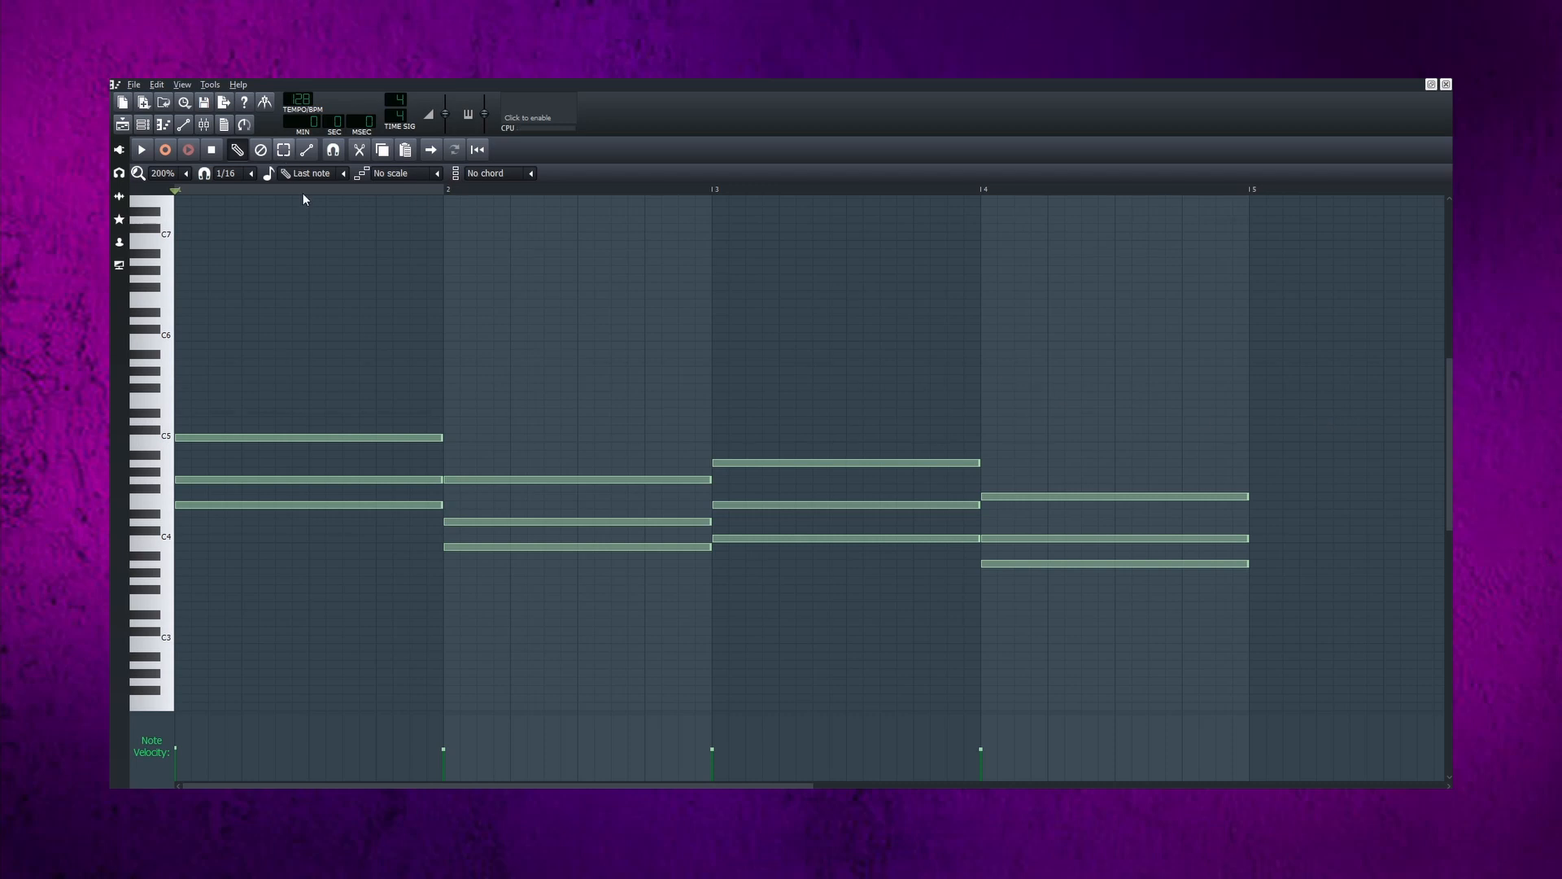
# - Raise the lowest note of each of the four chords by an octave and play the progression back
pyautogui.click(285, 151)
pyautogui.moveTo(320, 529); pyautogui.dragTo(340, 495)
pyautogui.hotkey('ctrl', 'Up')
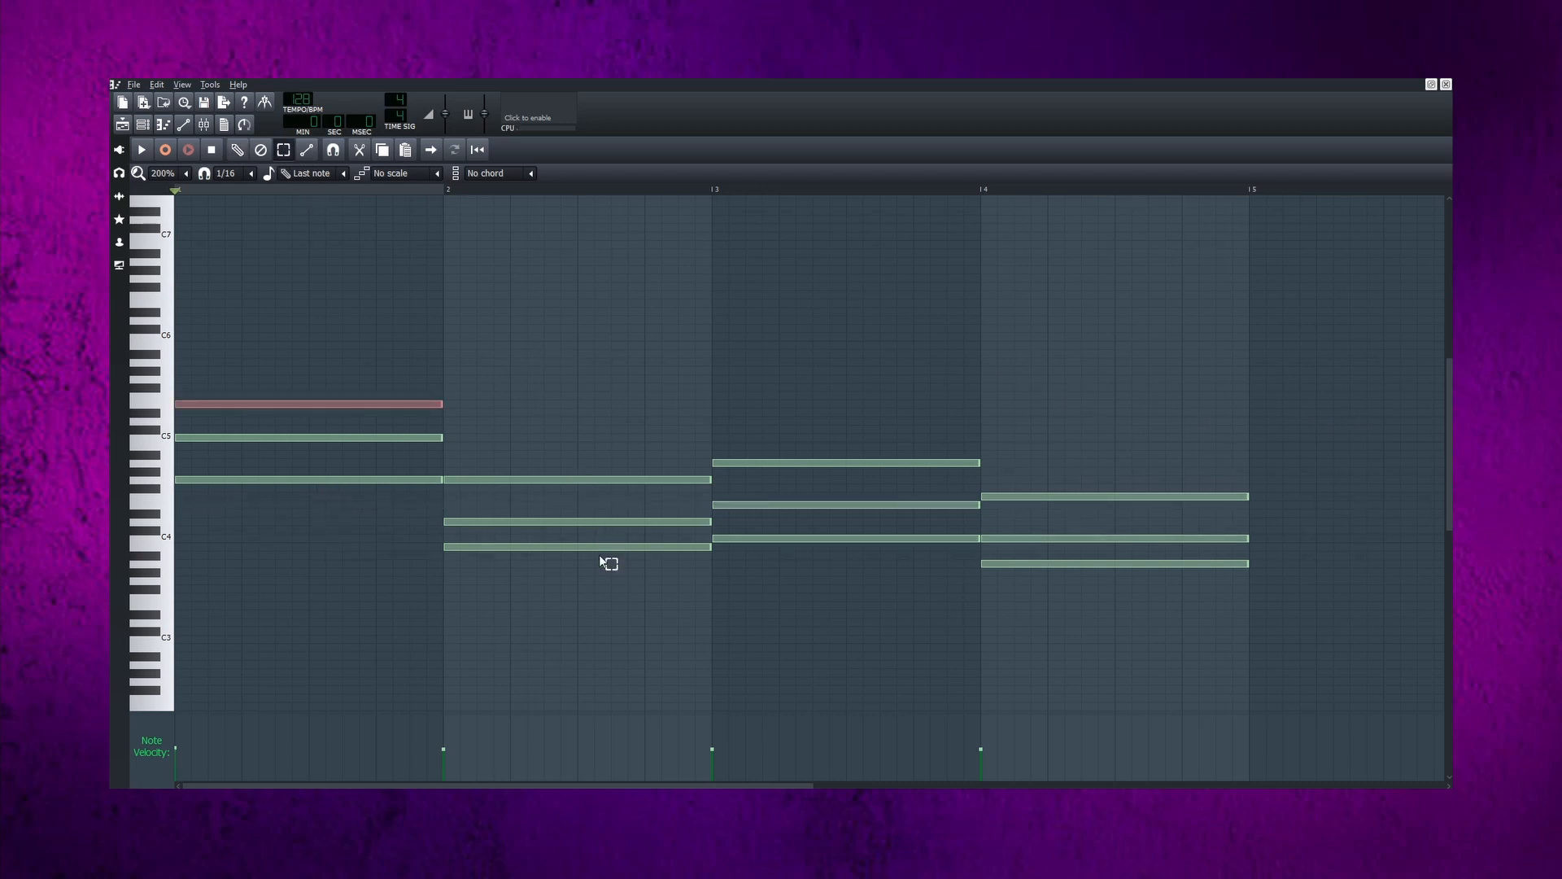
pyautogui.moveTo(608, 550); pyautogui.dragTo(606, 549)
pyautogui.hotkey('ctrl', 'Up')
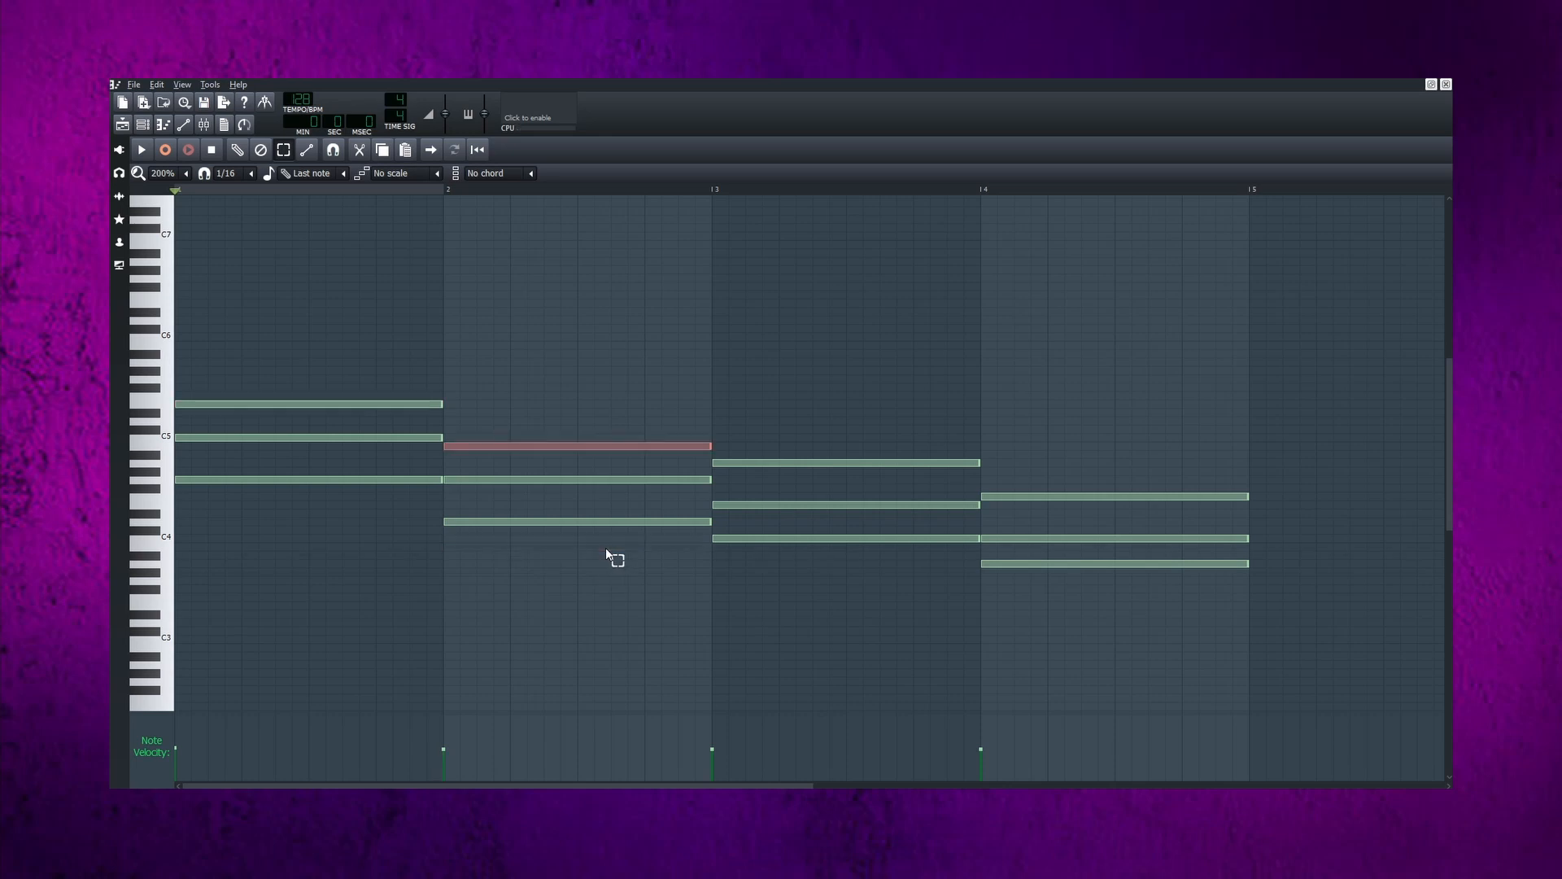
pyautogui.moveTo(764, 563); pyautogui.dragTo(789, 540)
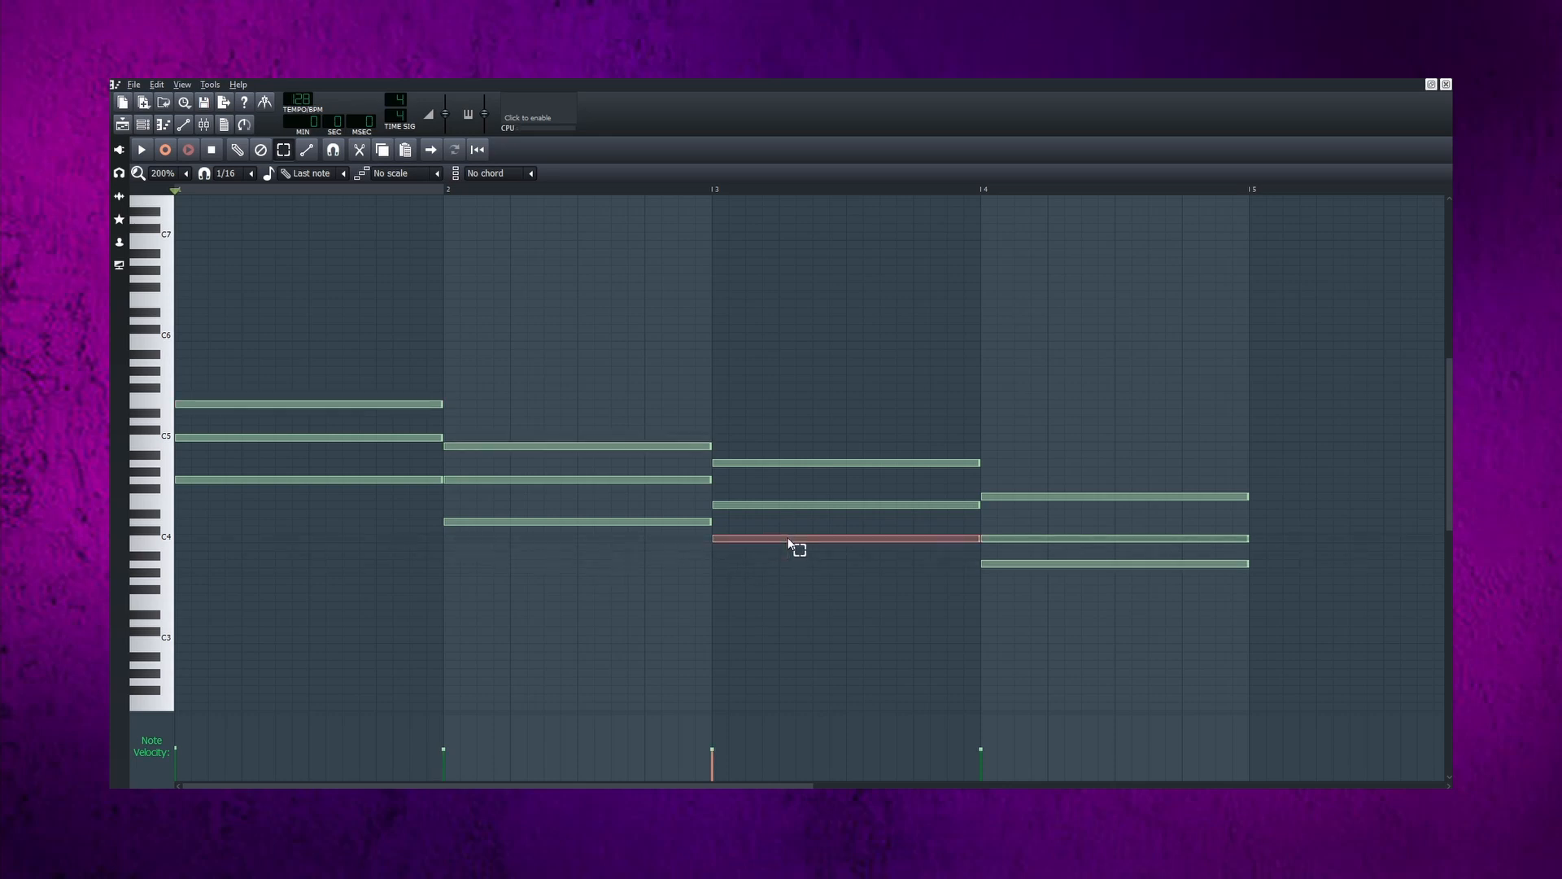
pyautogui.hotkey('ctrl', 'Up')
pyautogui.moveTo(1150, 584); pyautogui.dragTo(1158, 547)
pyautogui.hotkey('ctrl', 'Up')
pyautogui.click(1019, 306)
pyautogui.click(245, 151)
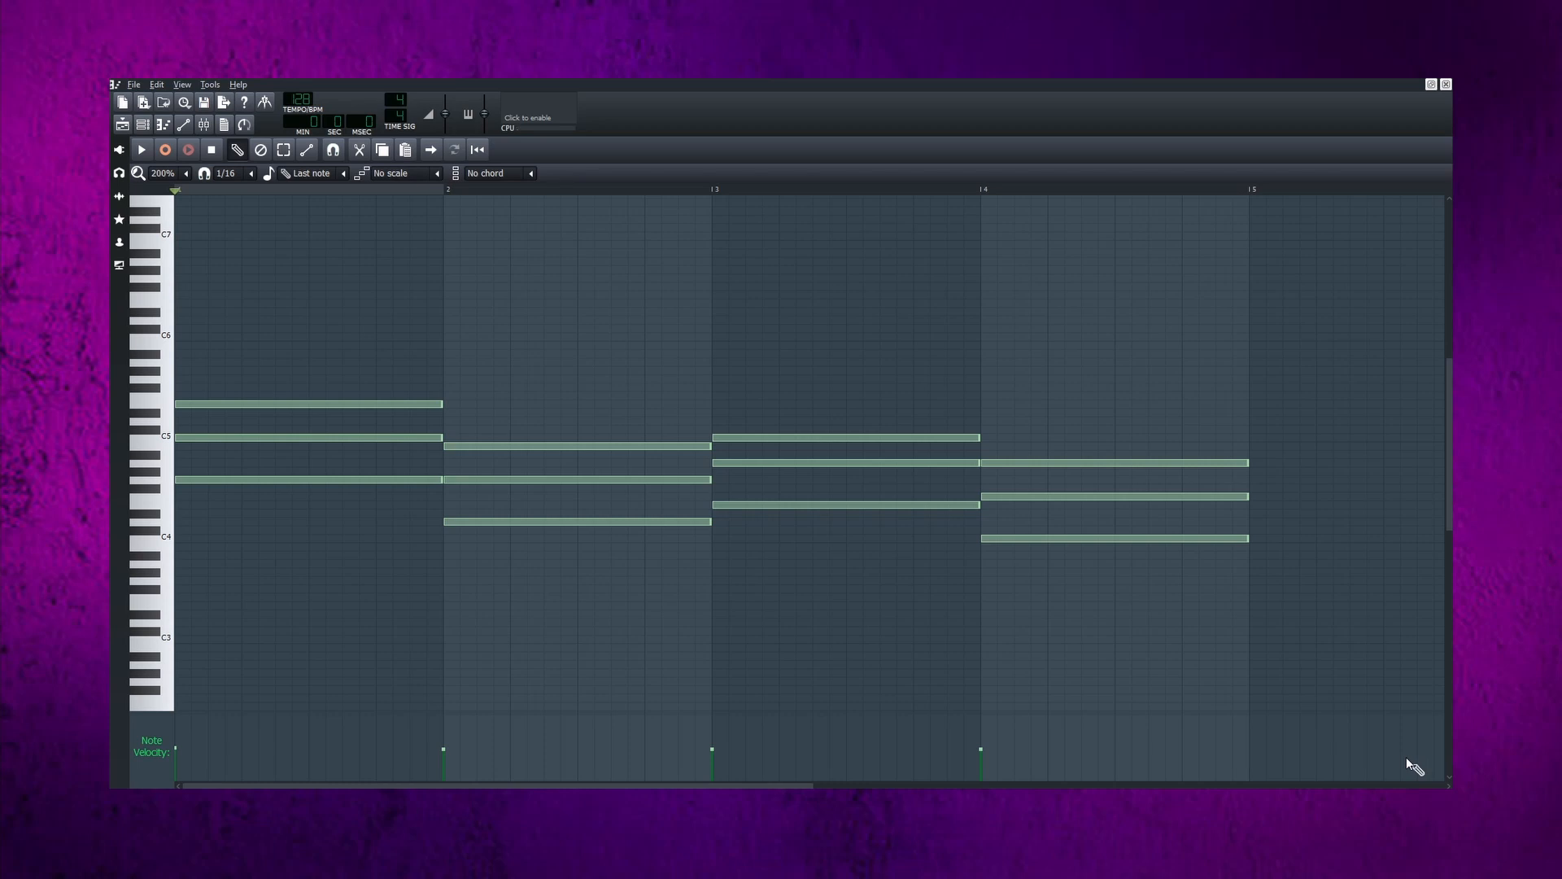
pyautogui.press('space')
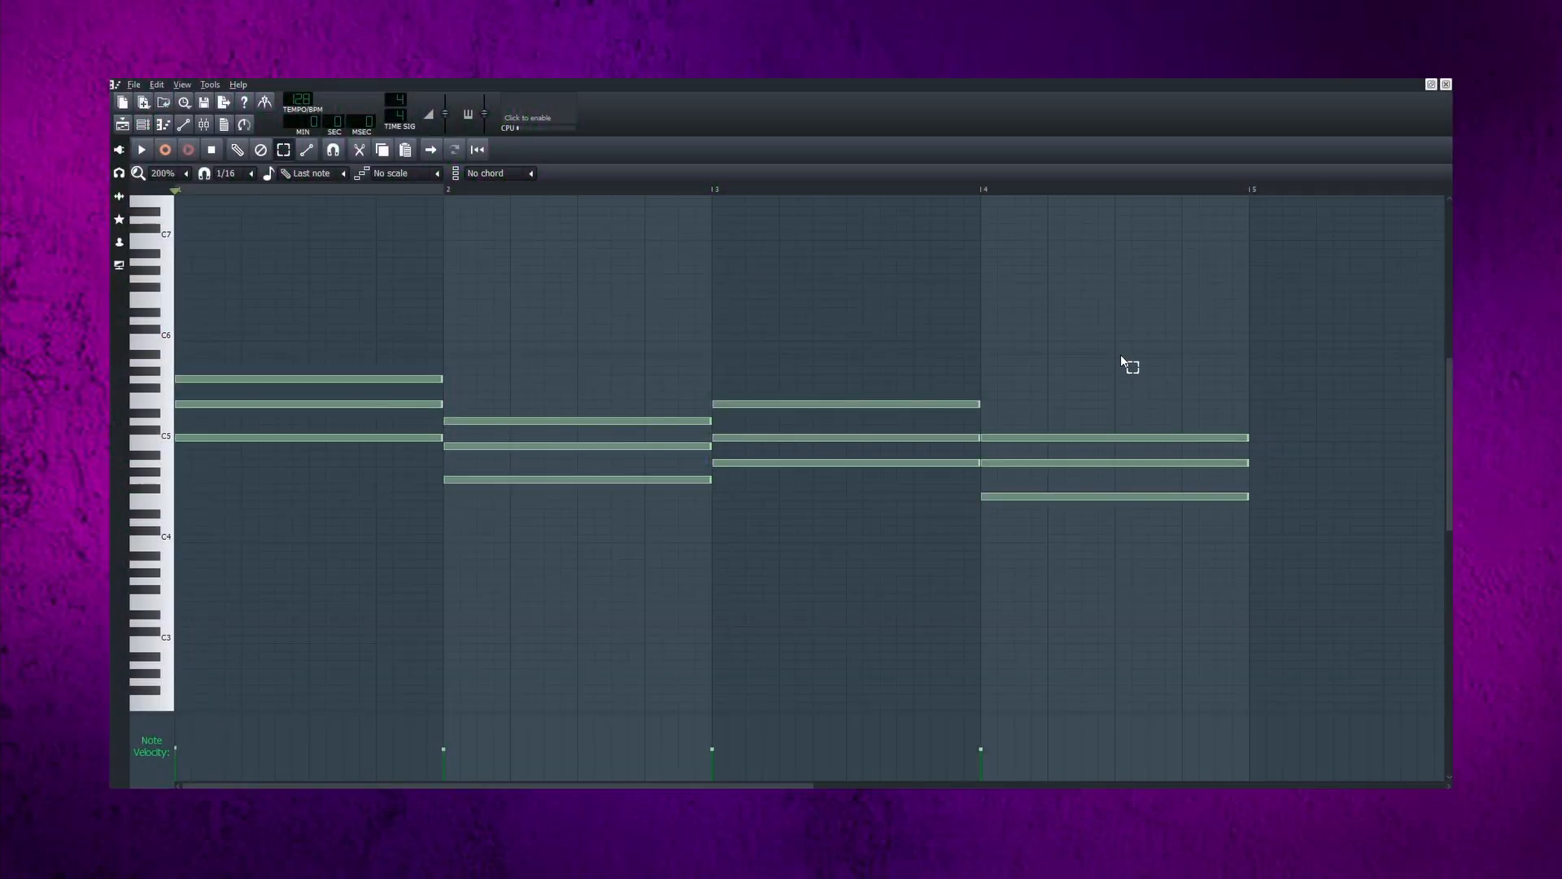
# - Duplicate all four chords one octave higher, keeping the originals, and return to Draw mode
pyautogui.moveTo(1166, 351); pyautogui.dragTo(354, 485)
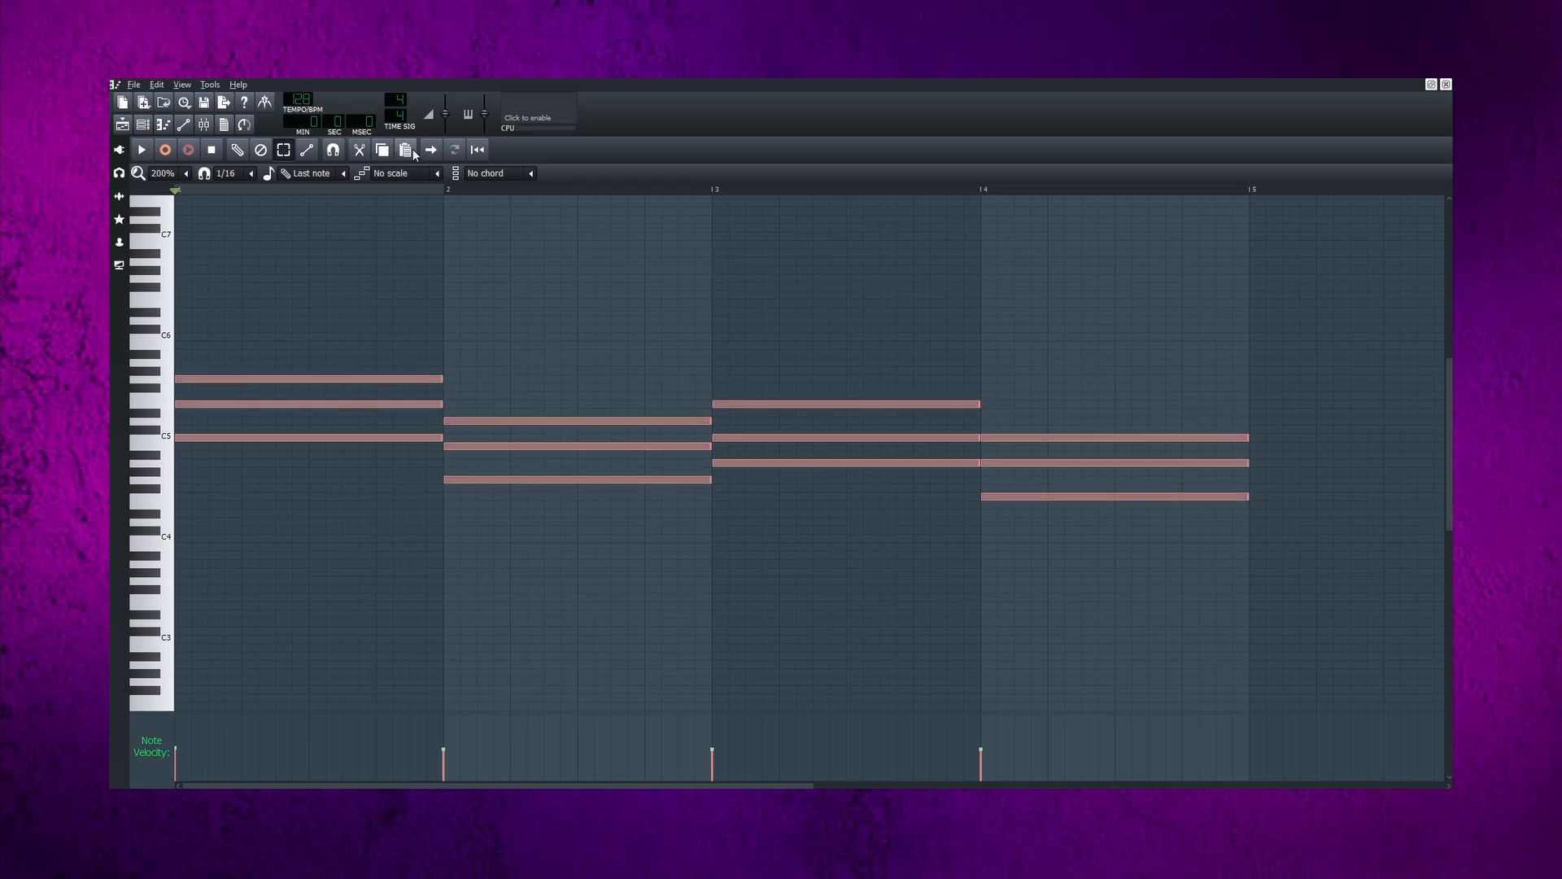
pyautogui.hotkey('ctrl', 'Up')
pyautogui.click(1407, 362)
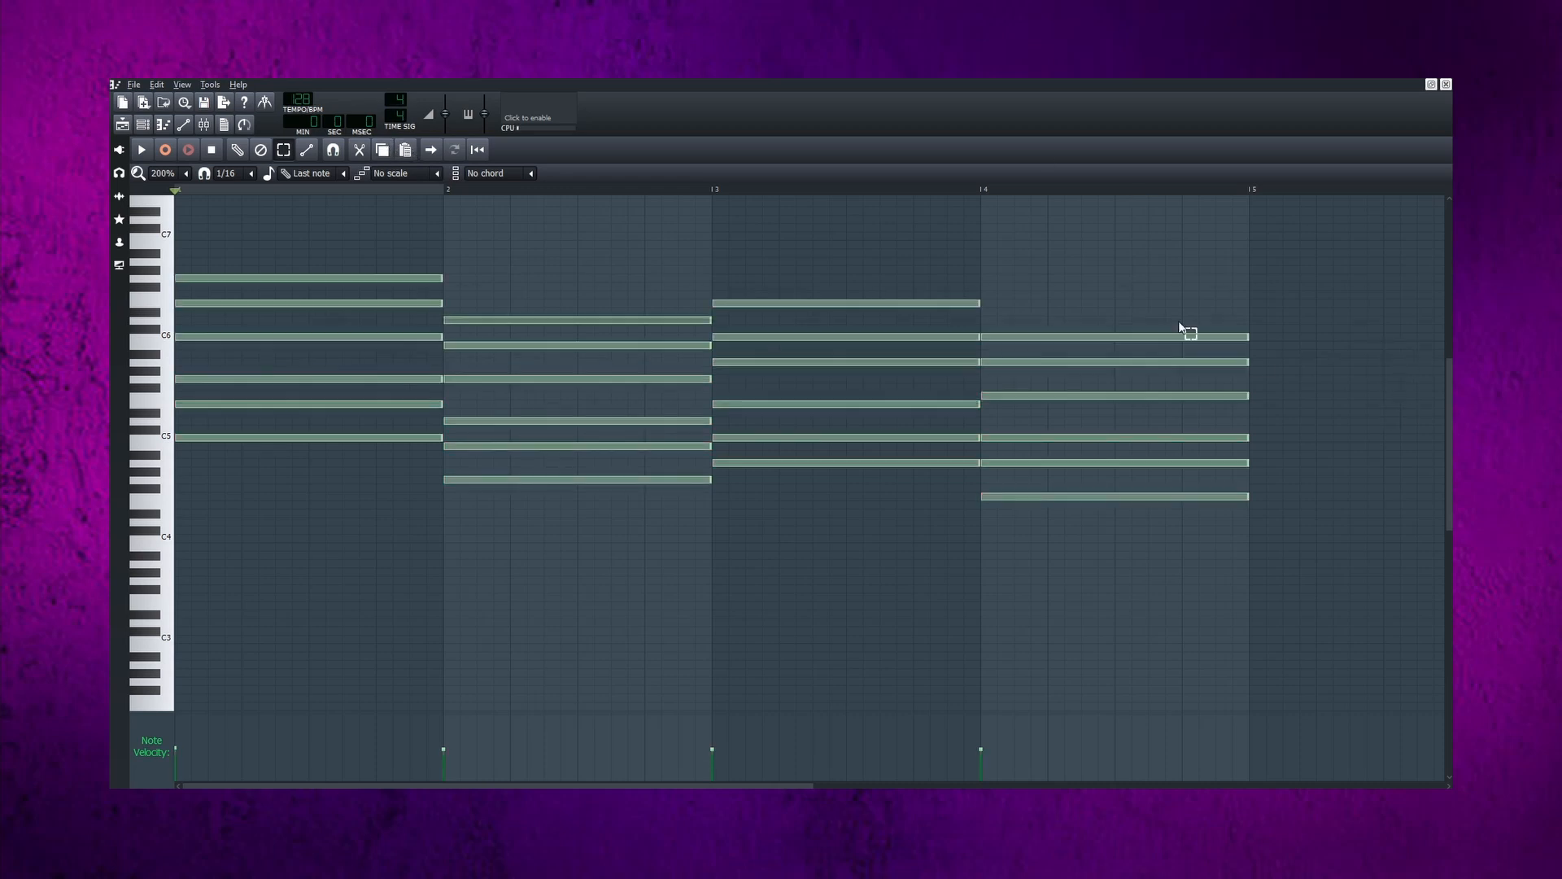
pyautogui.click(237, 153)
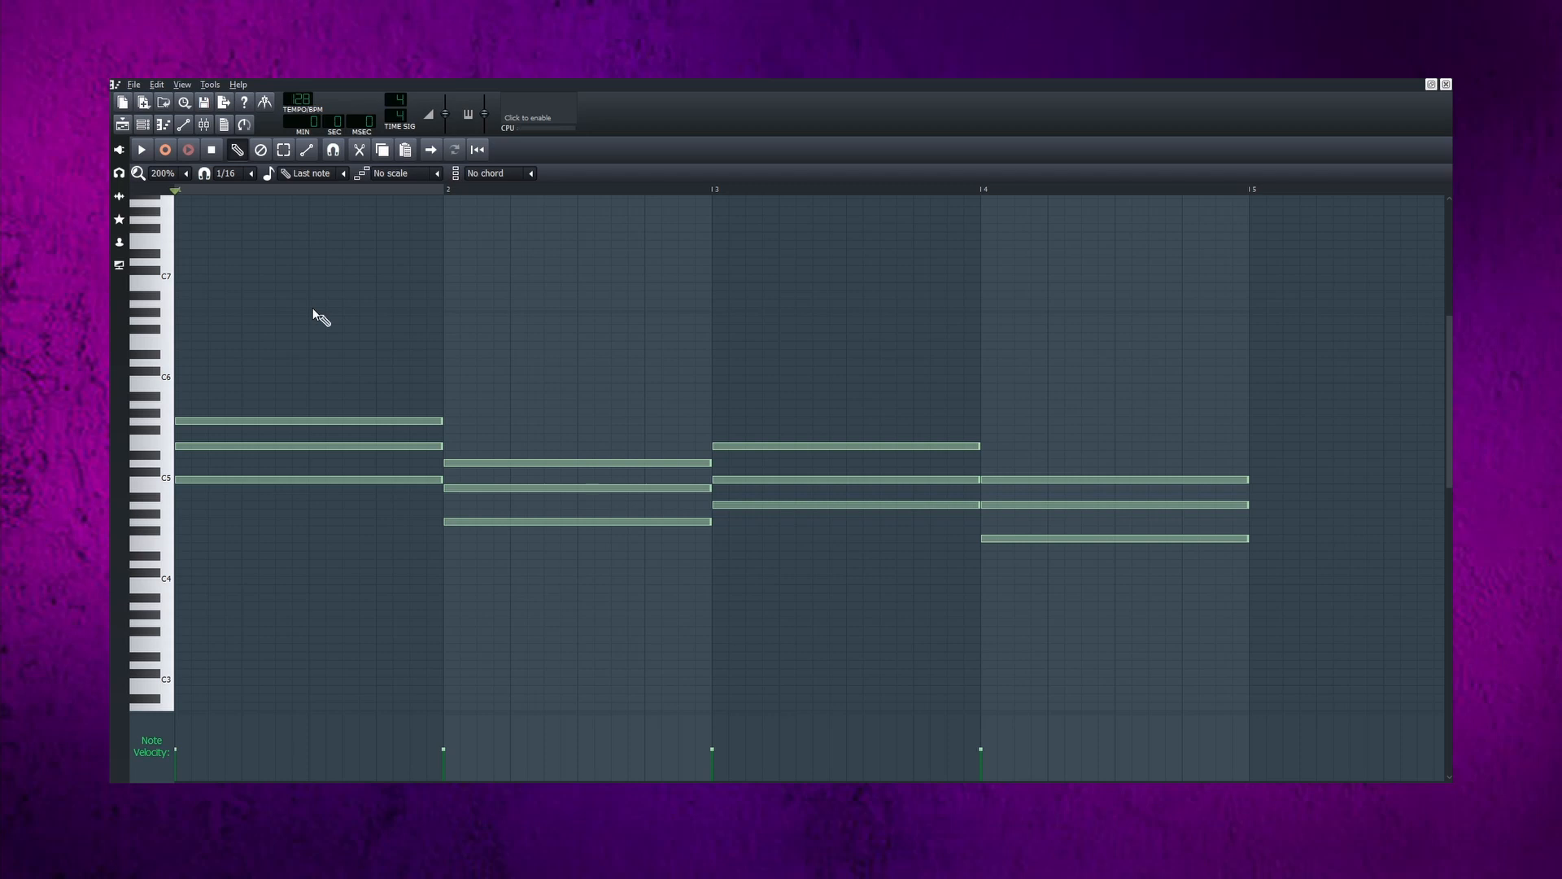
# - Add a full-bar note above each triad, B5, G5, G5 and E5 for bars 1 to 4
pyautogui.click(204, 387)
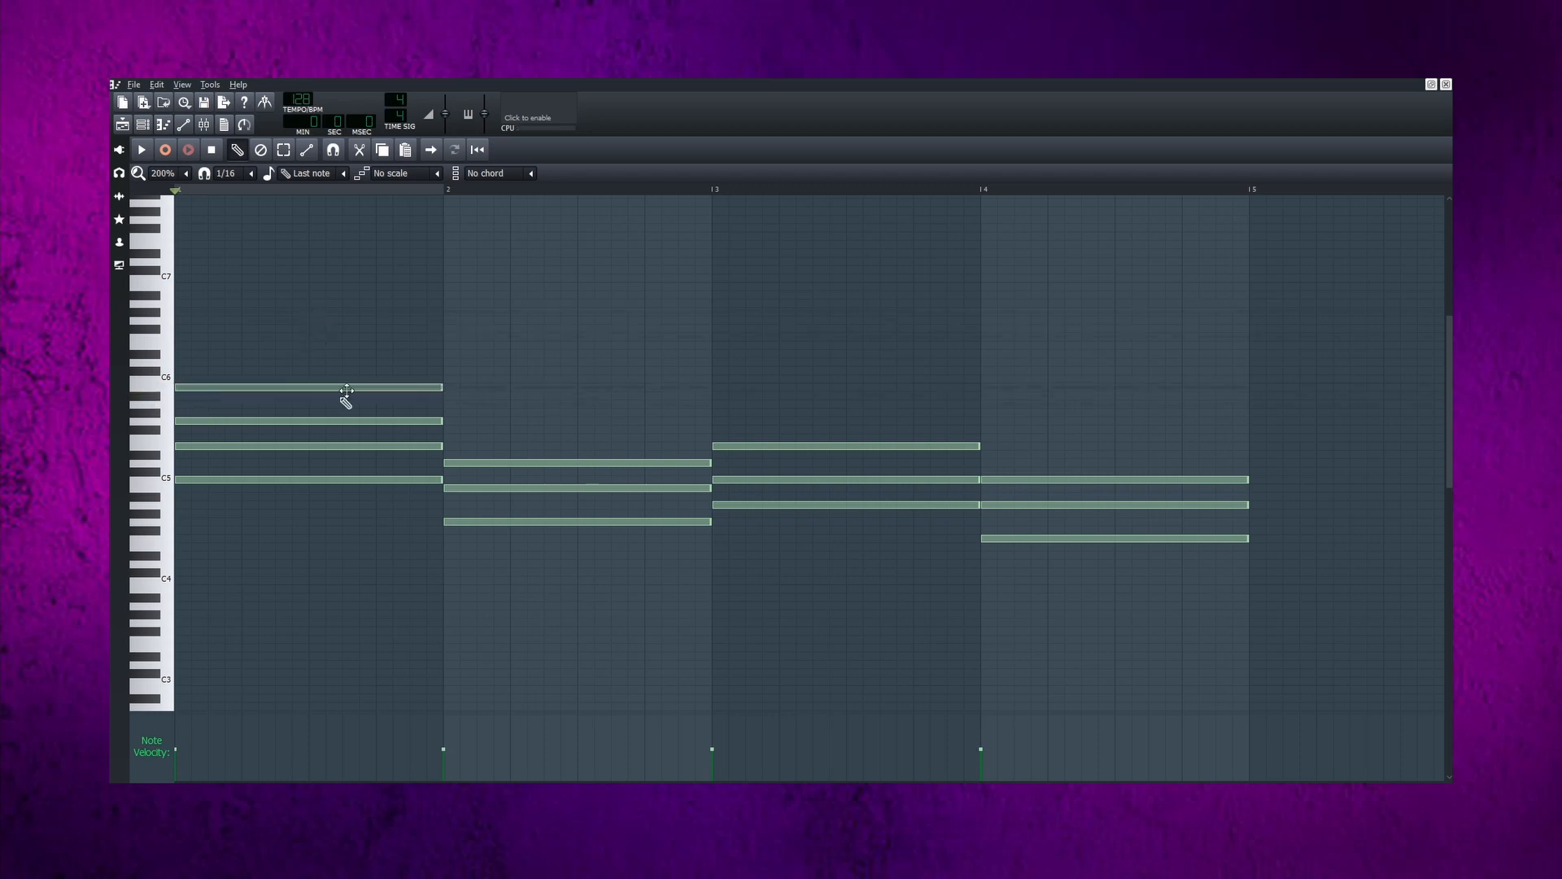
pyautogui.click(453, 421)
pyautogui.click(716, 421)
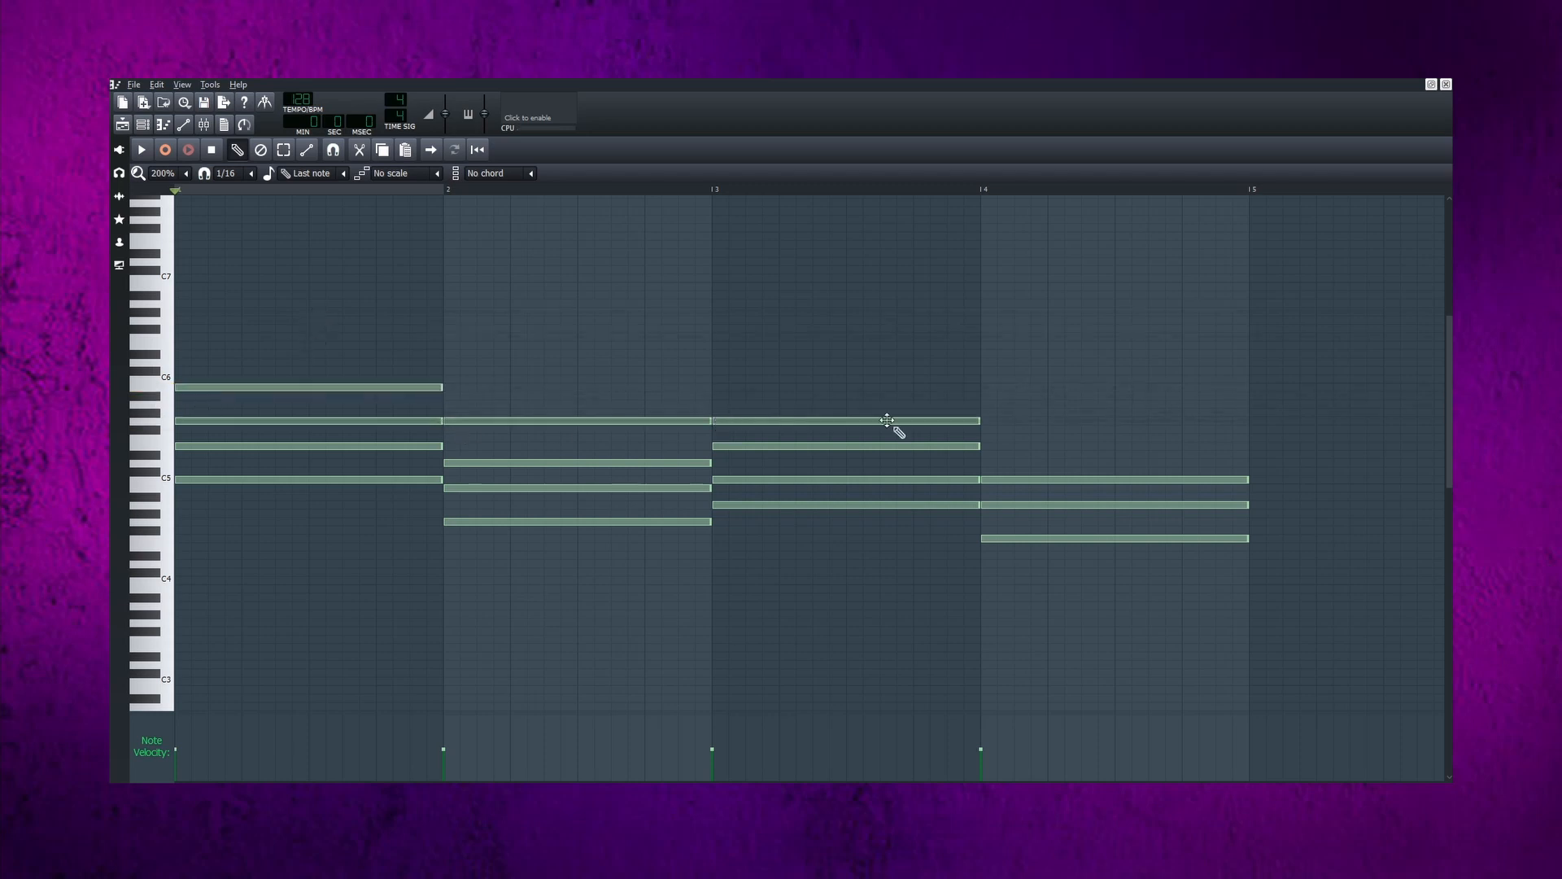
pyautogui.click(989, 446)
# - Add a further top note to each chord, D6, B5, C6 and A5 for bars 1 to 4, and play the progression
pyautogui.moveTo(195, 361); pyautogui.dragTo(160, 361)
pyautogui.click(460, 388)
pyautogui.click(721, 379)
pyautogui.click(992, 404)
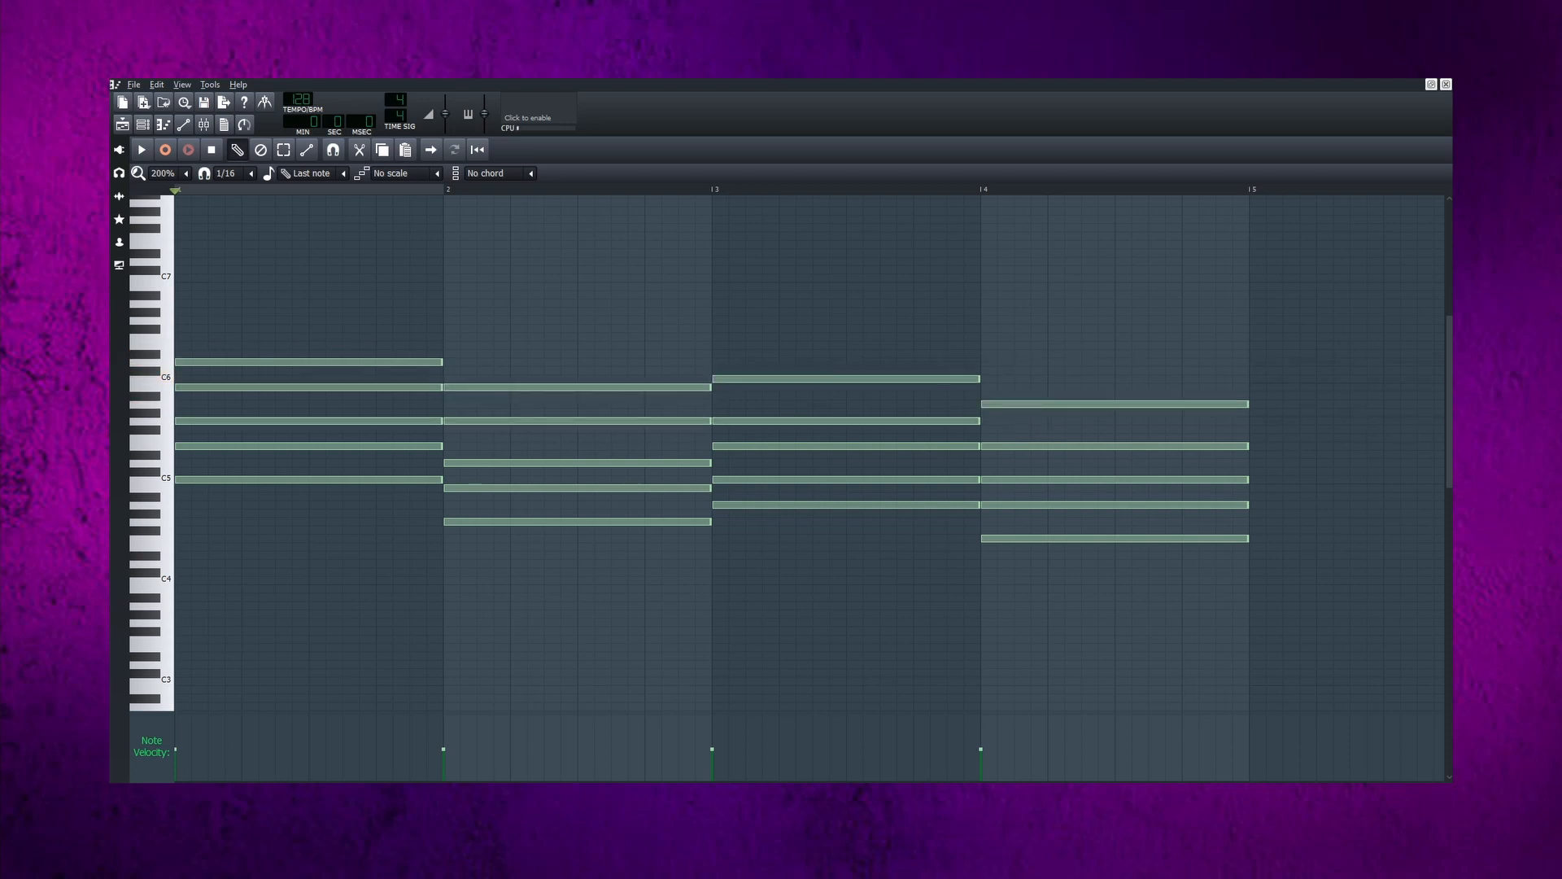
pyautogui.press('space')
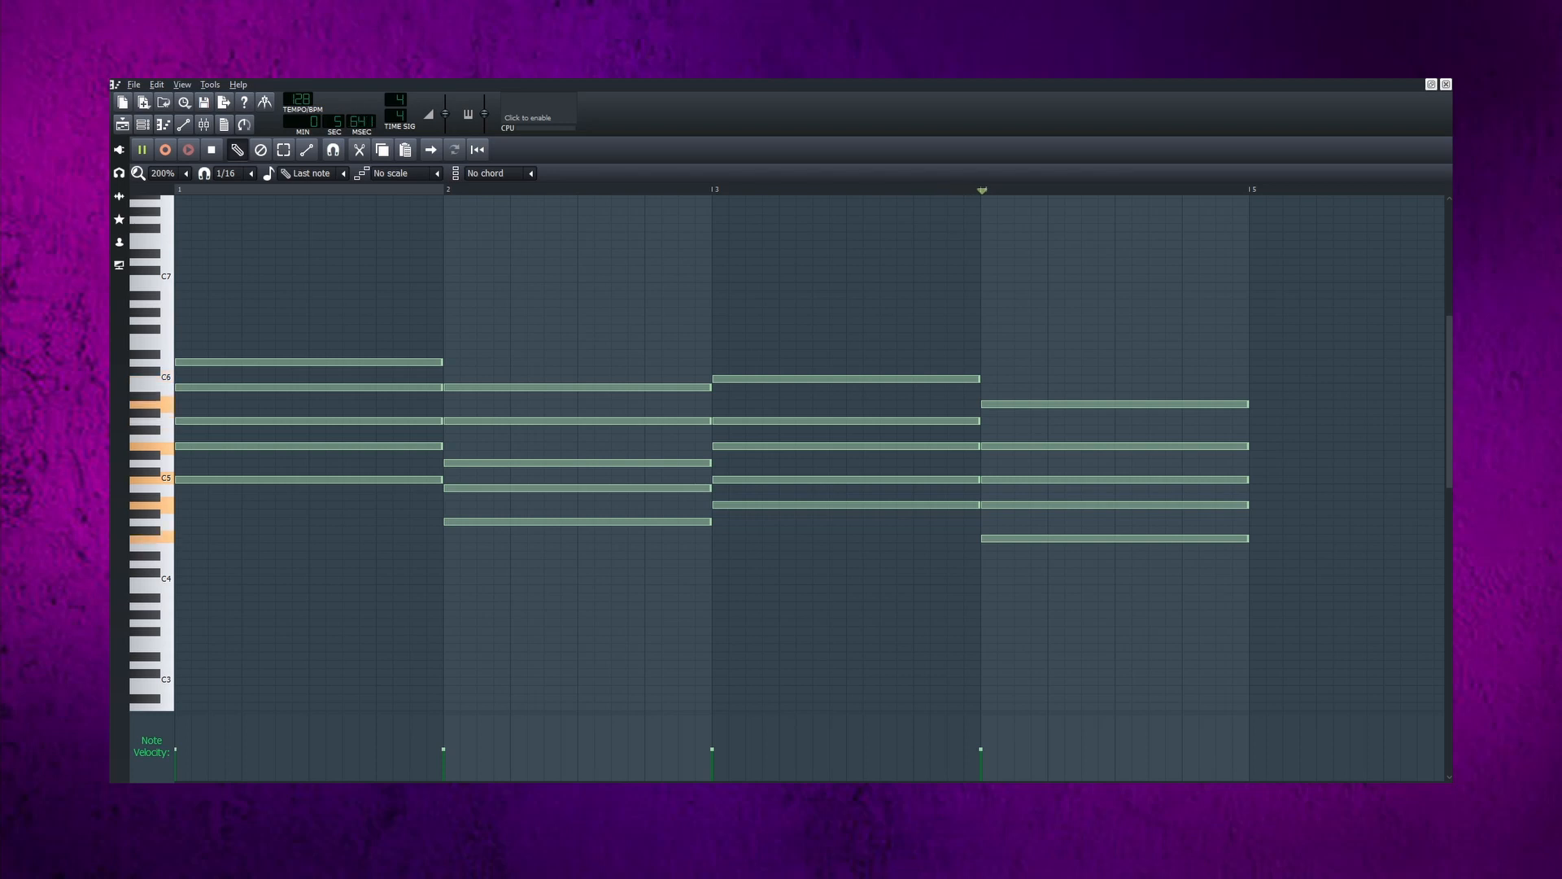
pyautogui.press('space')
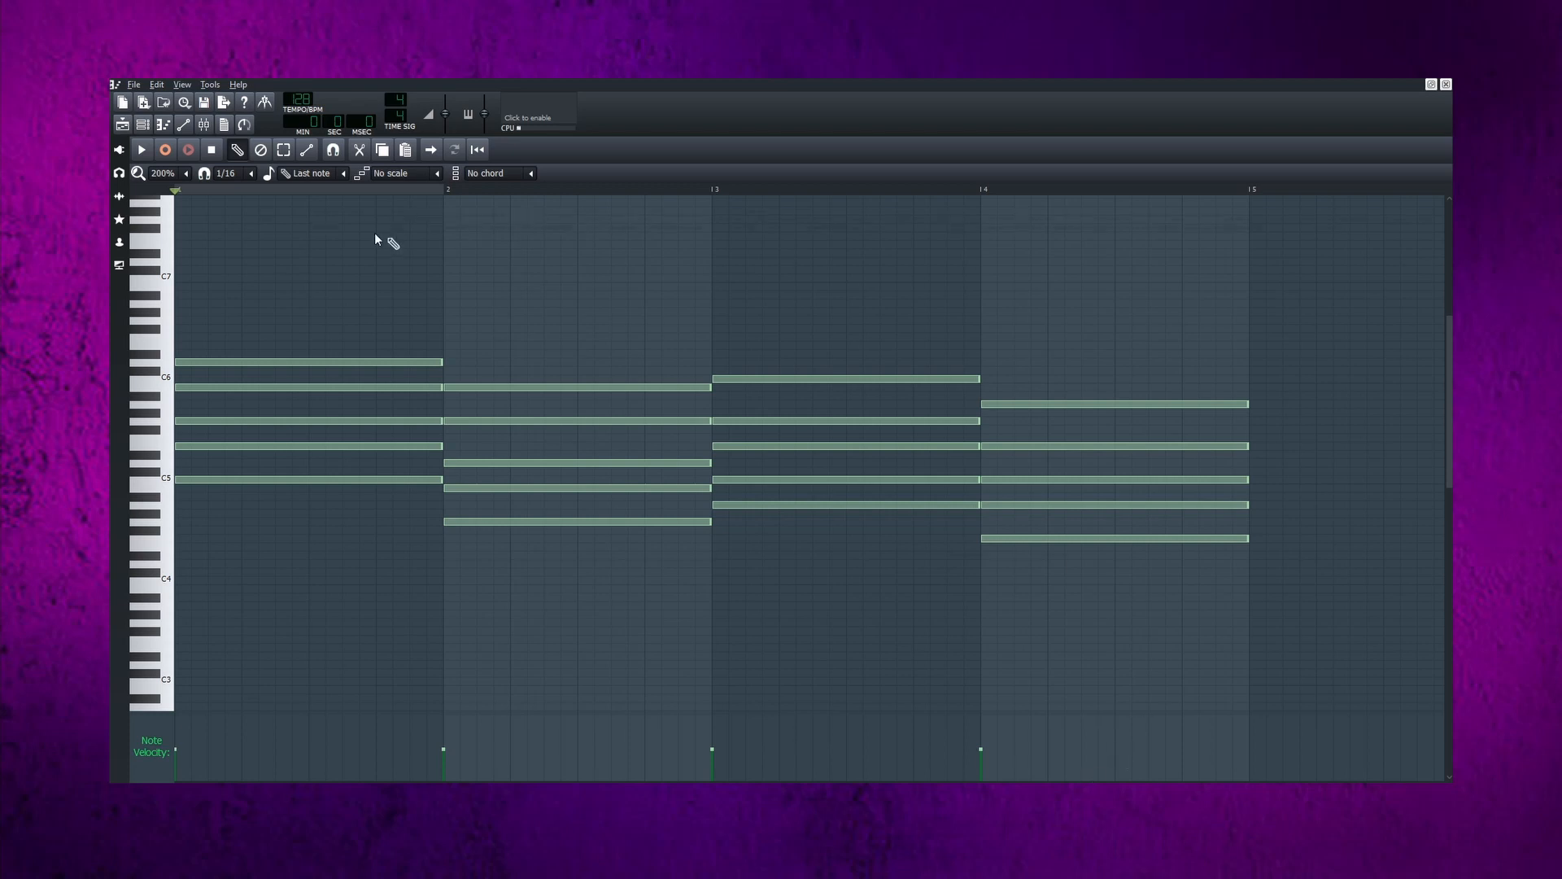
# - Add a full-bar G6 pedal note above each of the four chords and play the progression
pyautogui.click(179, 320)
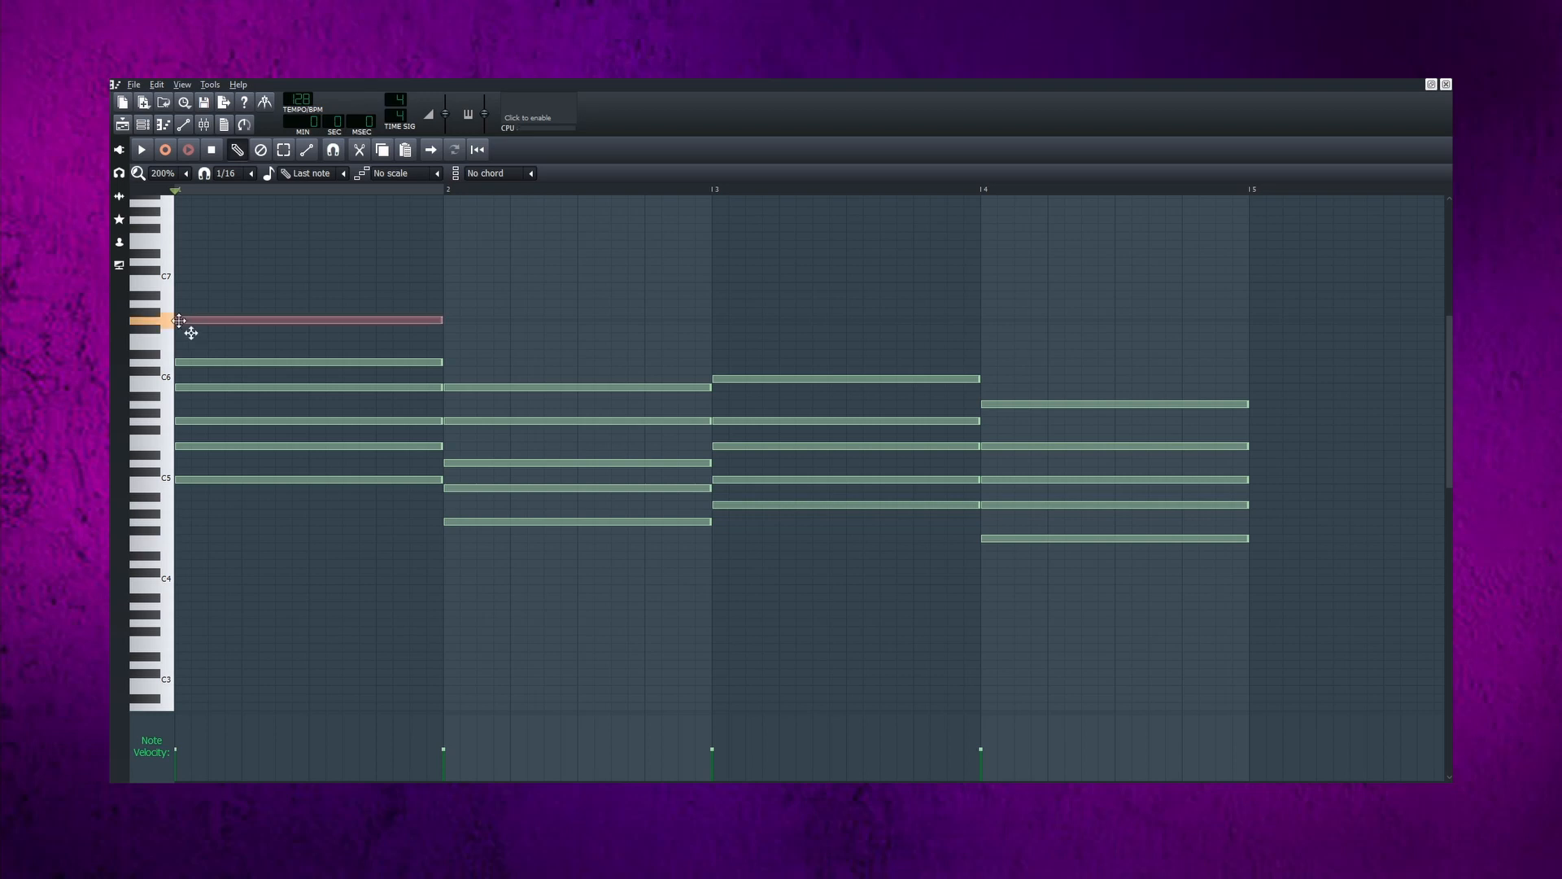
pyautogui.click(449, 319)
pyautogui.click(718, 320)
pyautogui.click(988, 321)
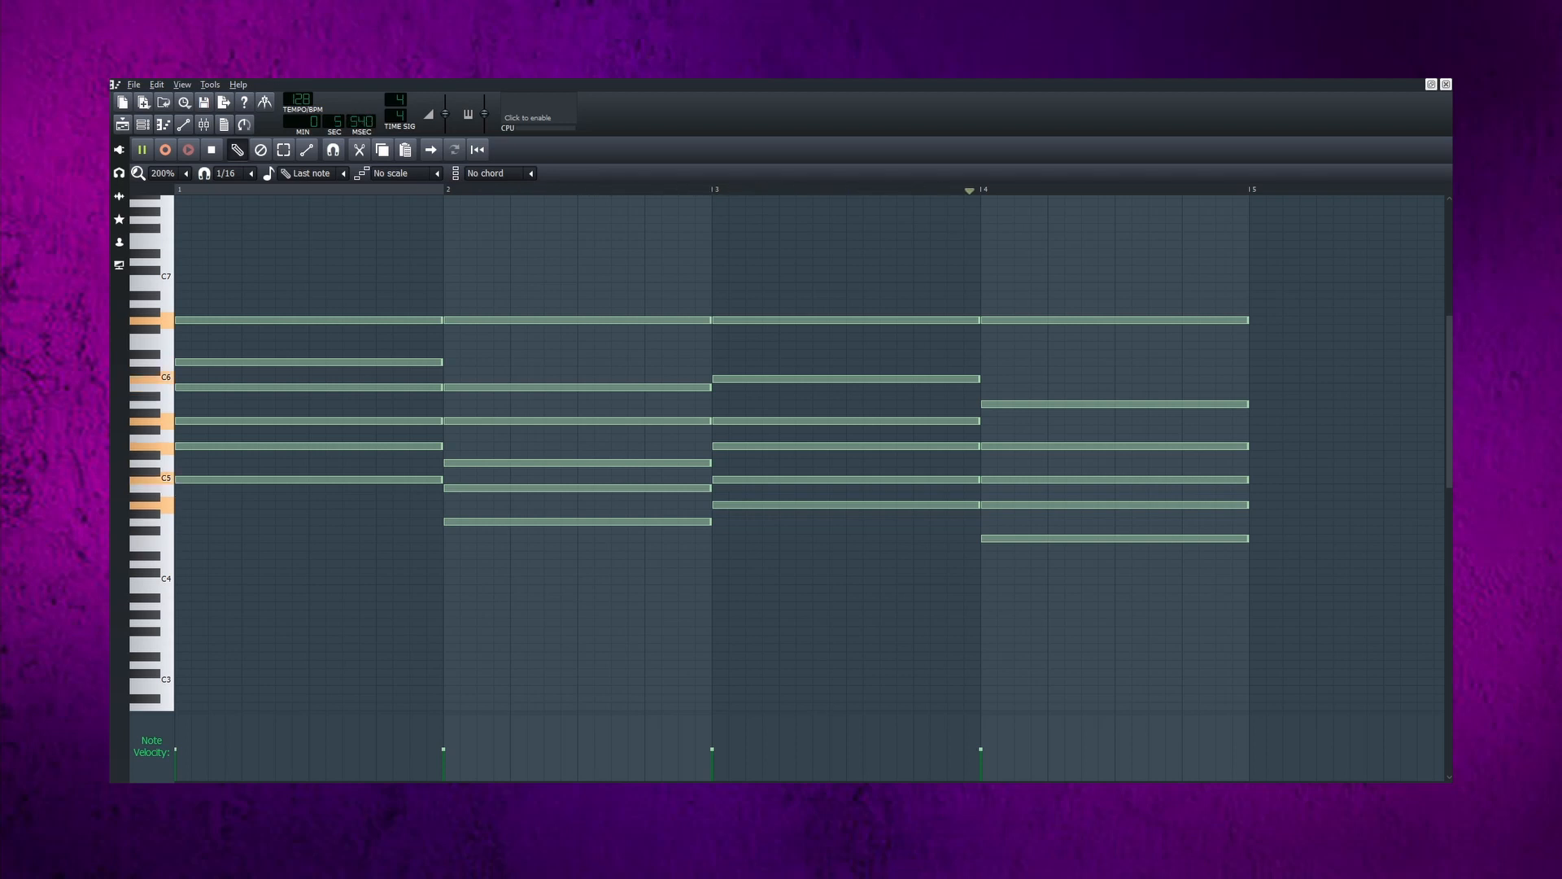
pyautogui.press('space')
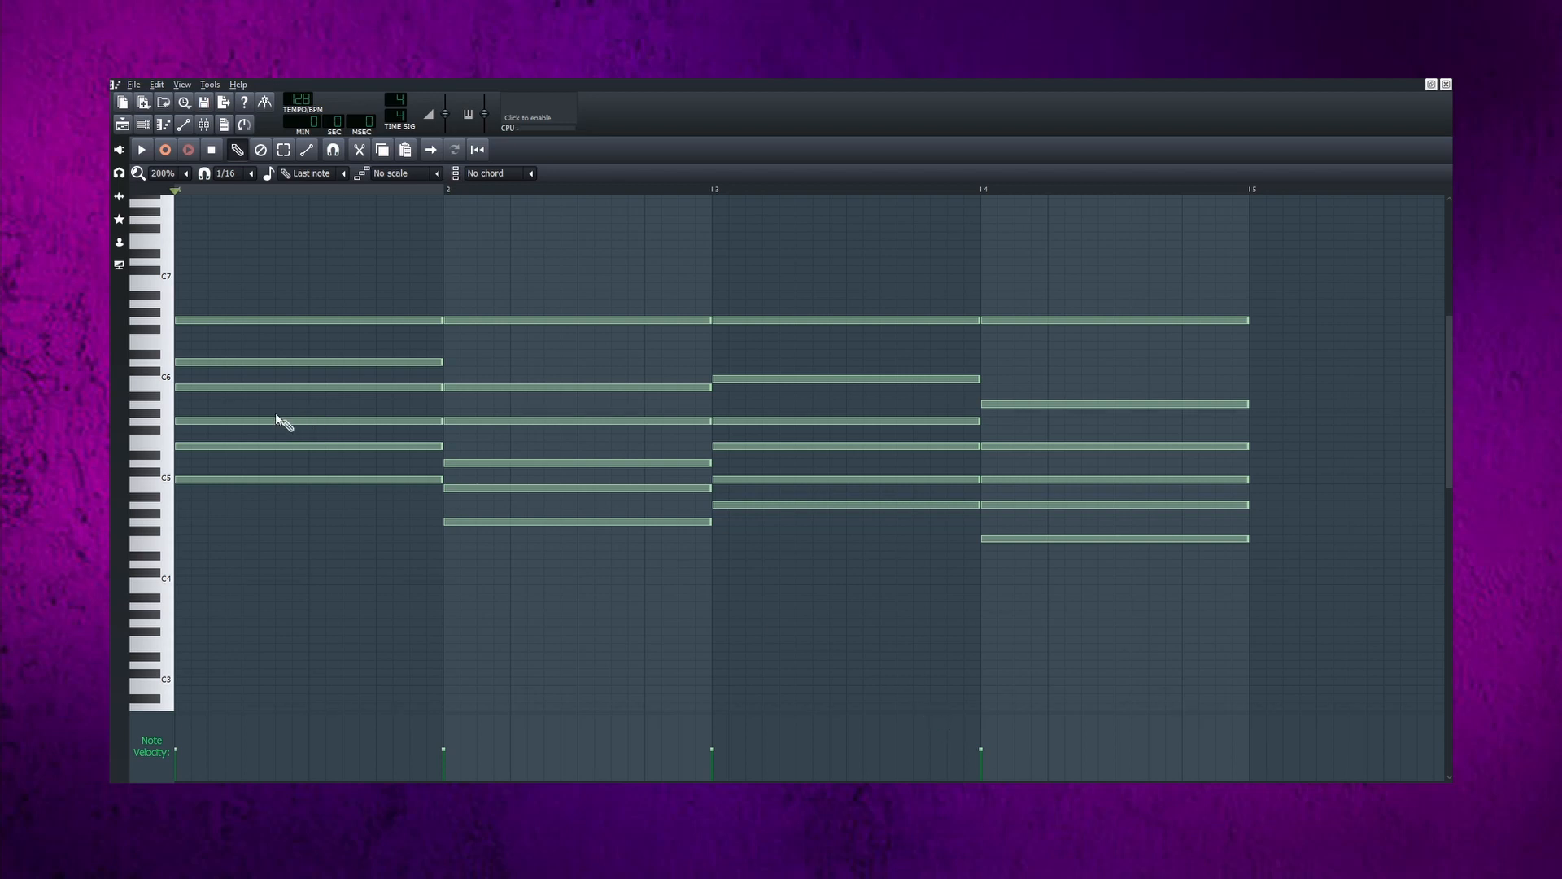
# - Add each chord's third one octave lower, E4, B3, C4 and A3 for bars 1 to 4, and play the progression
pyautogui.click(211, 444)
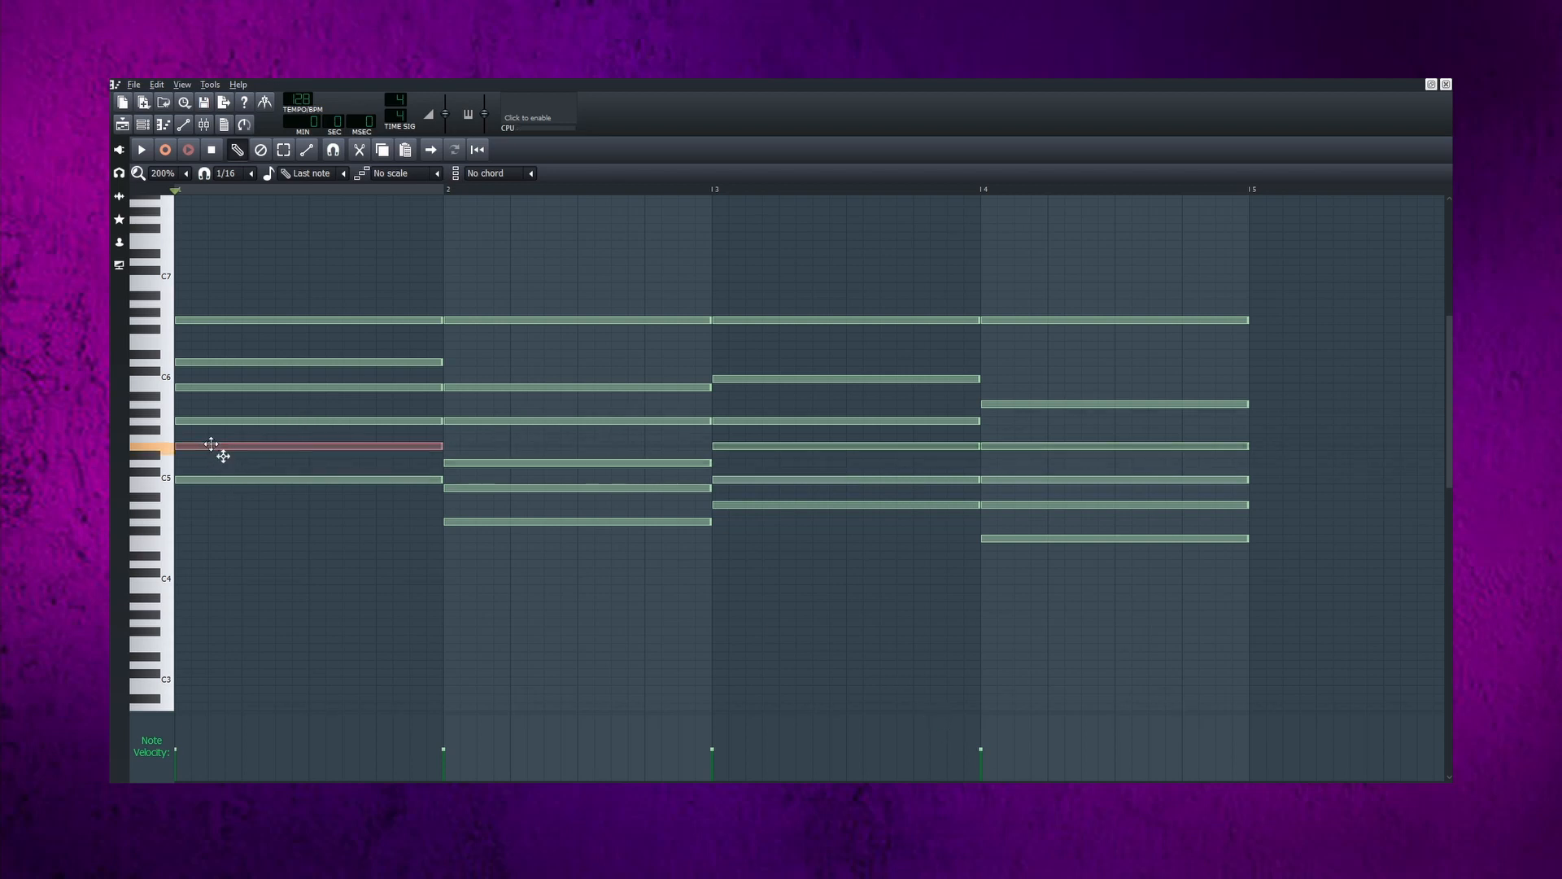
pyautogui.click(184, 551)
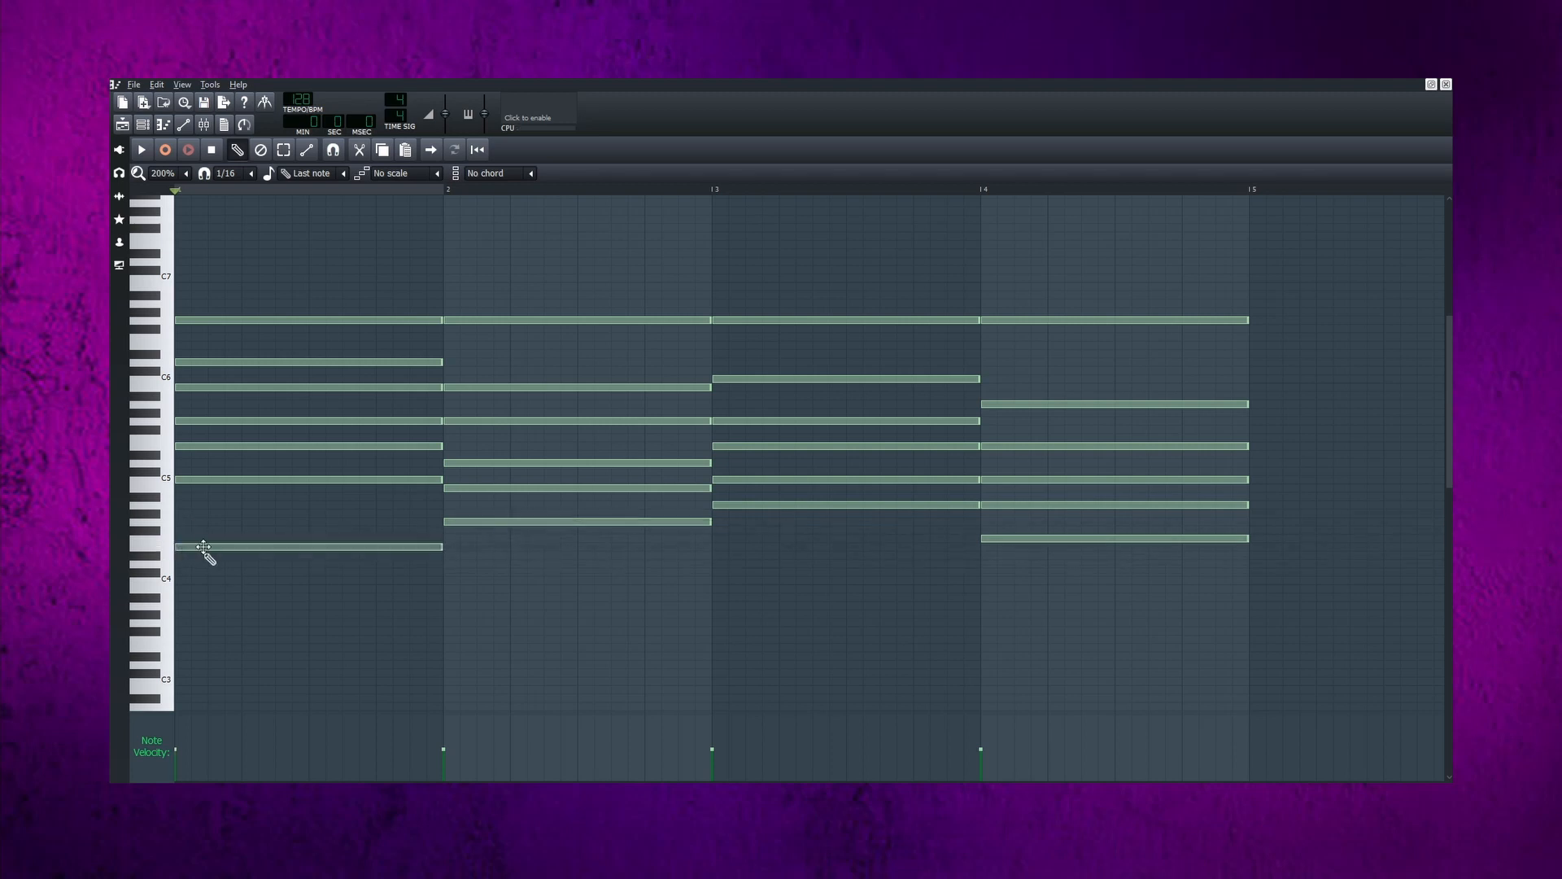
pyautogui.click(483, 487)
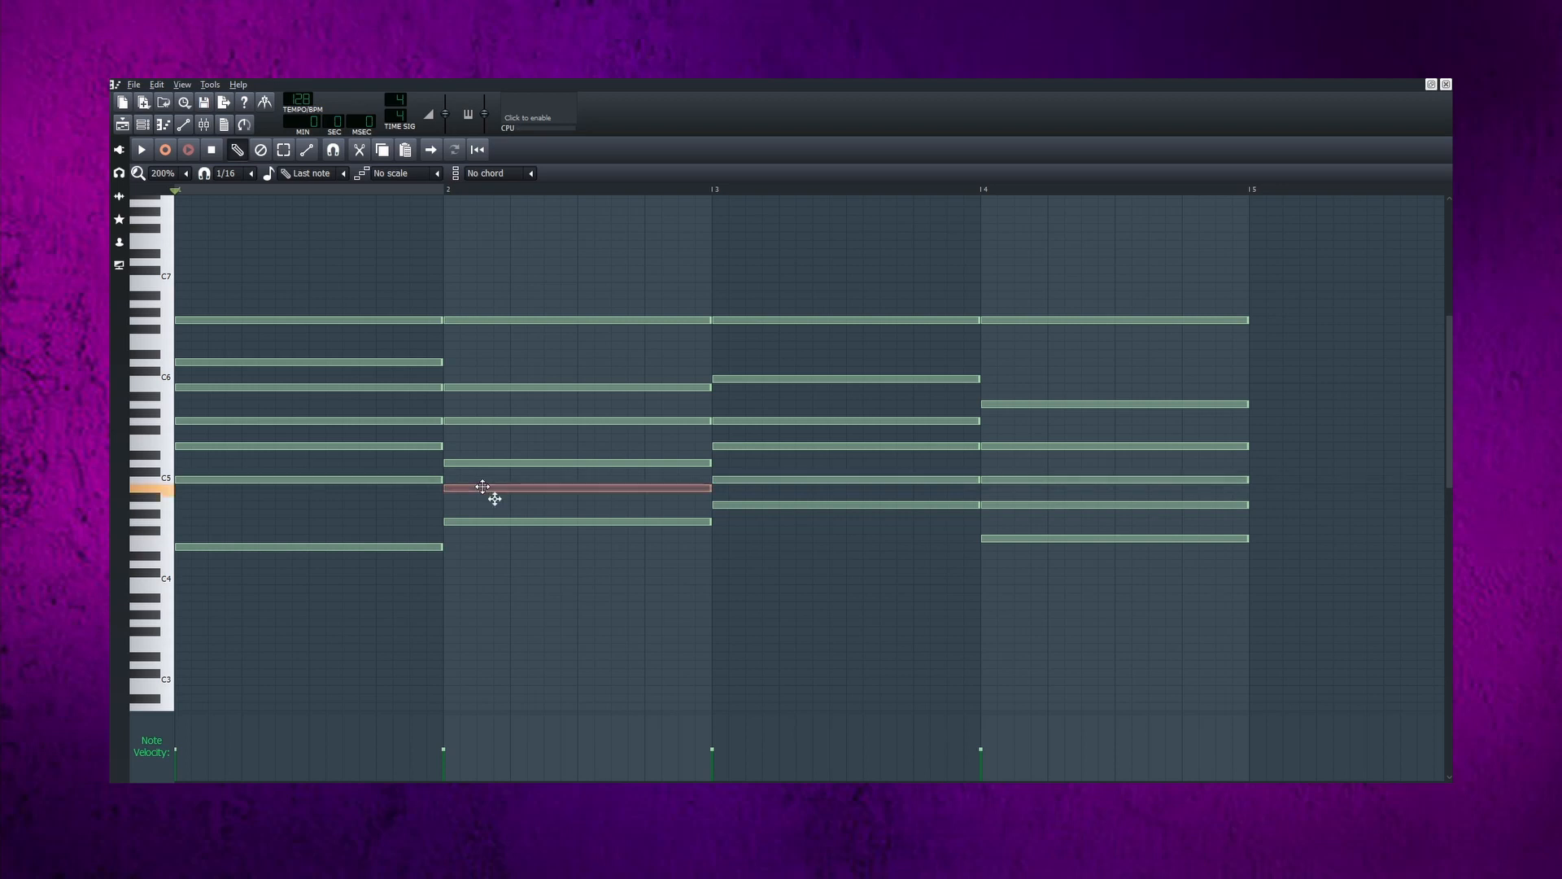
pyautogui.click(455, 582)
pyautogui.moveTo(455, 583); pyautogui.dragTo(461, 599)
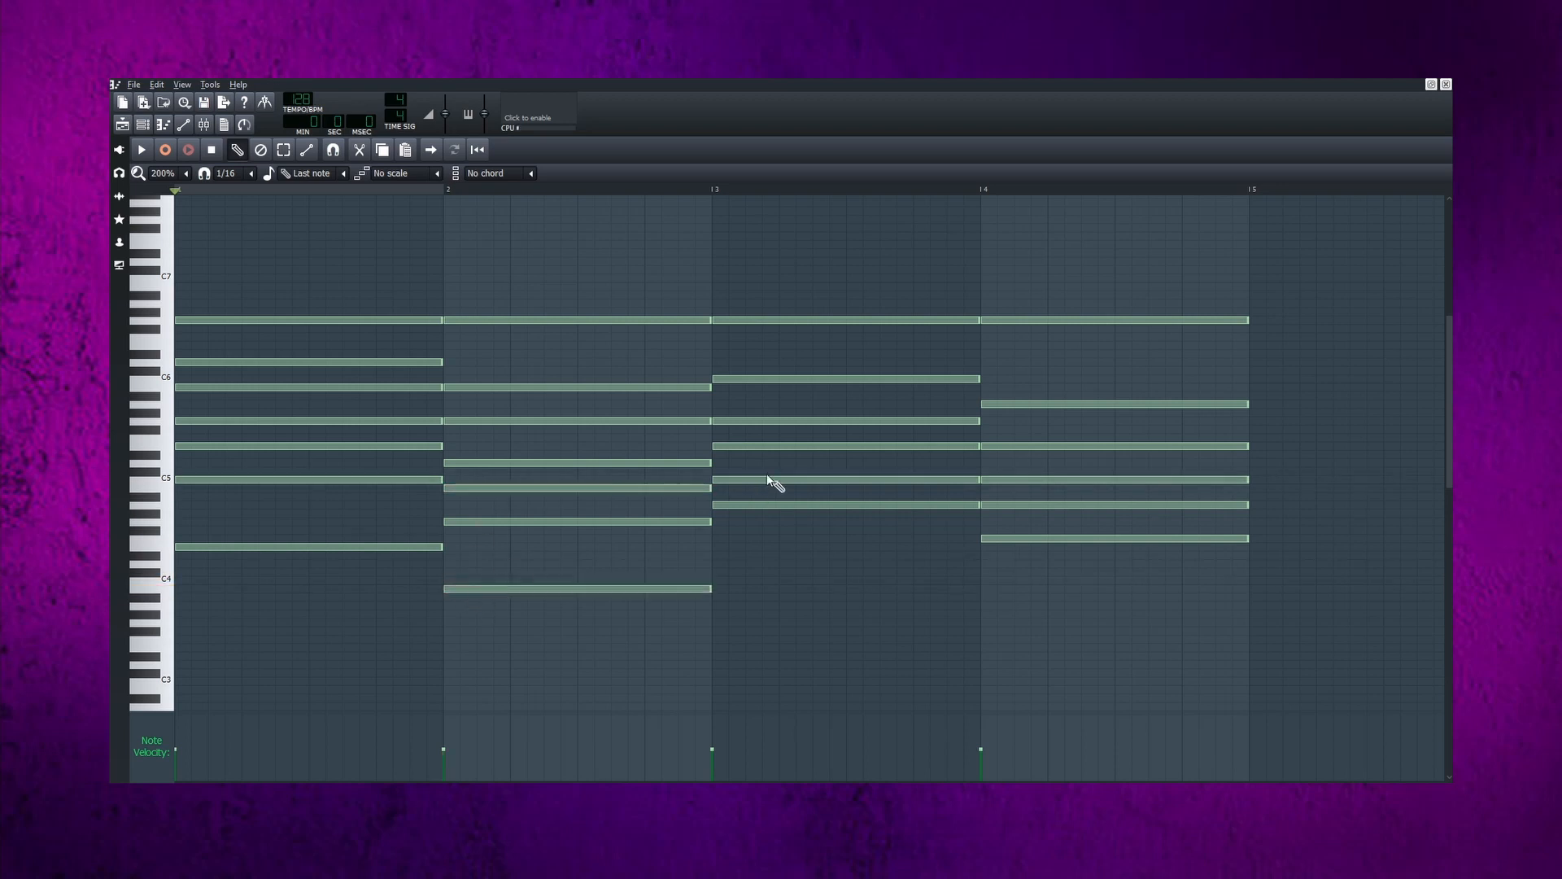
pyautogui.click(754, 481)
pyautogui.click(722, 579)
pyautogui.click(1027, 505)
pyautogui.moveTo(987, 616)
pyautogui.mouseDown()
pyautogui.moveTo(995, 599)
pyautogui.moveTo(1010, 610)
pyautogui.mouseUp()
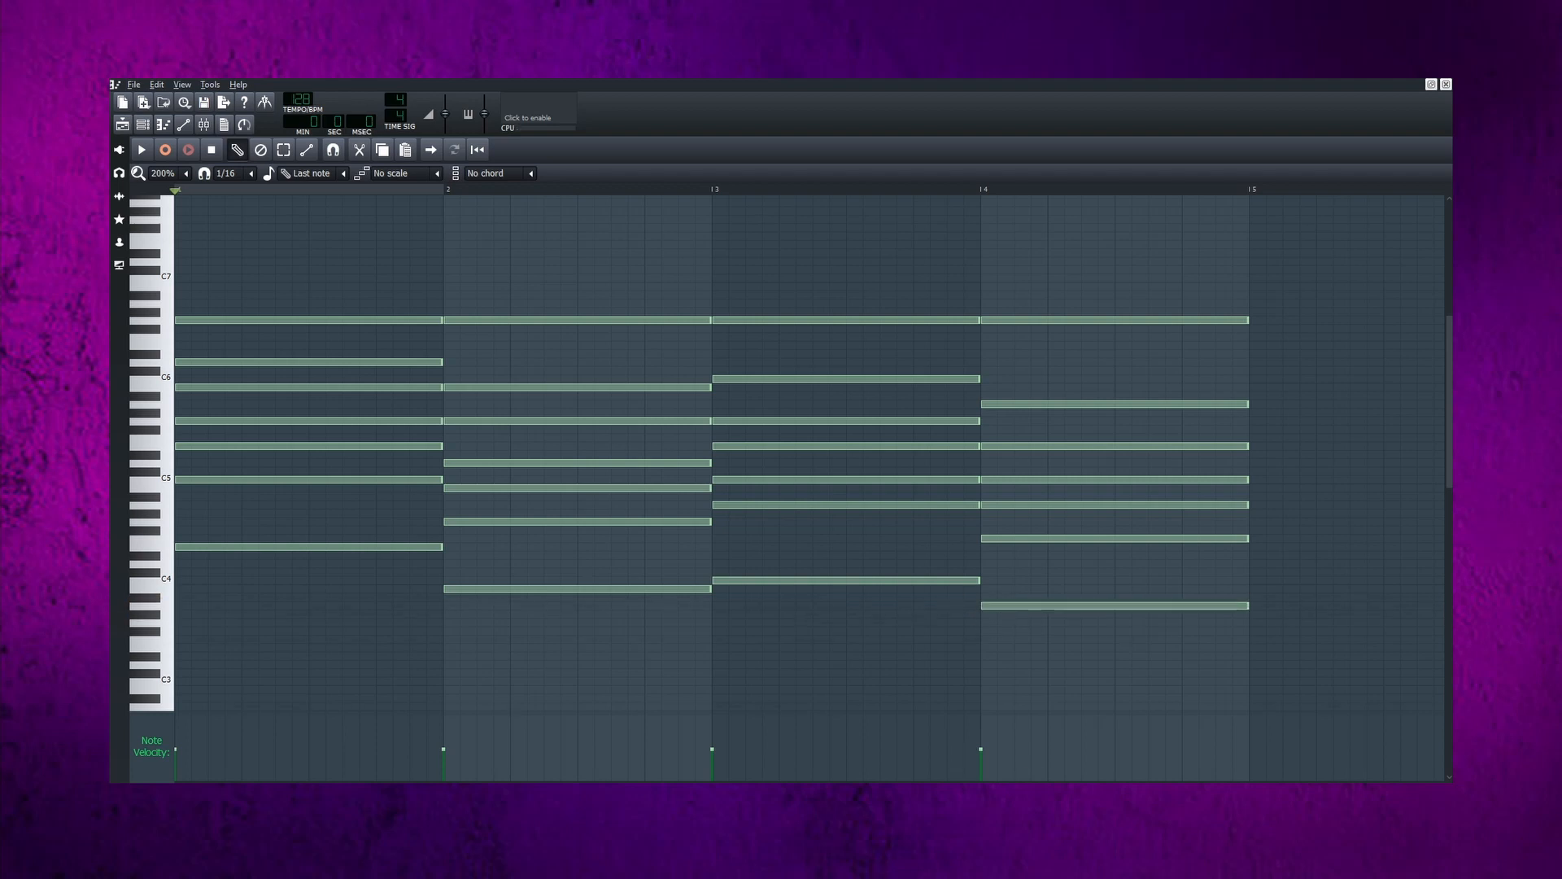
pyautogui.press('space')
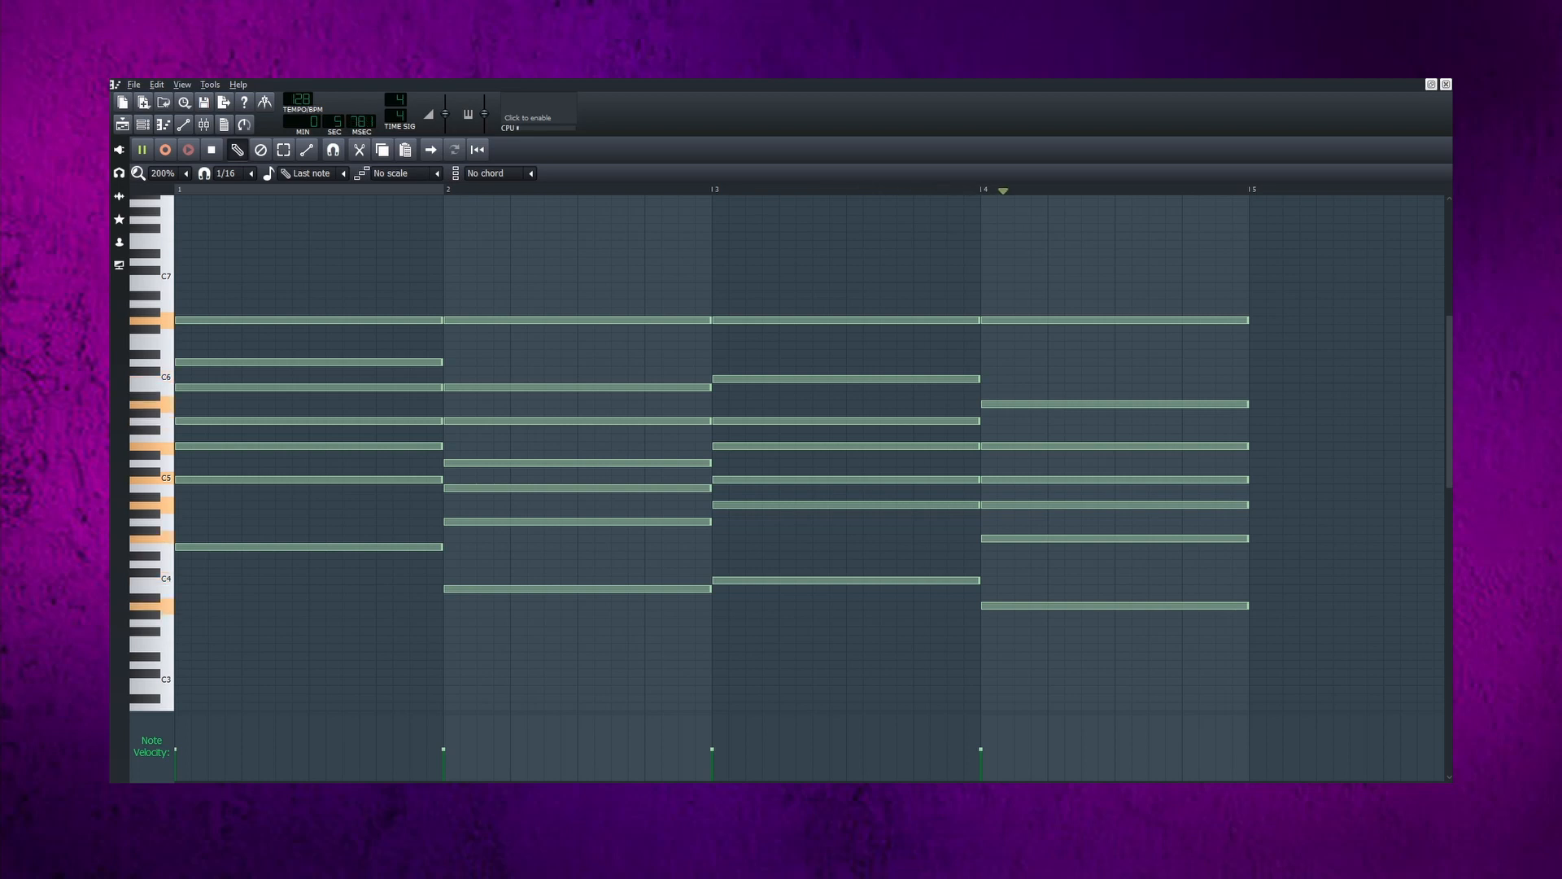
pyautogui.press('space')
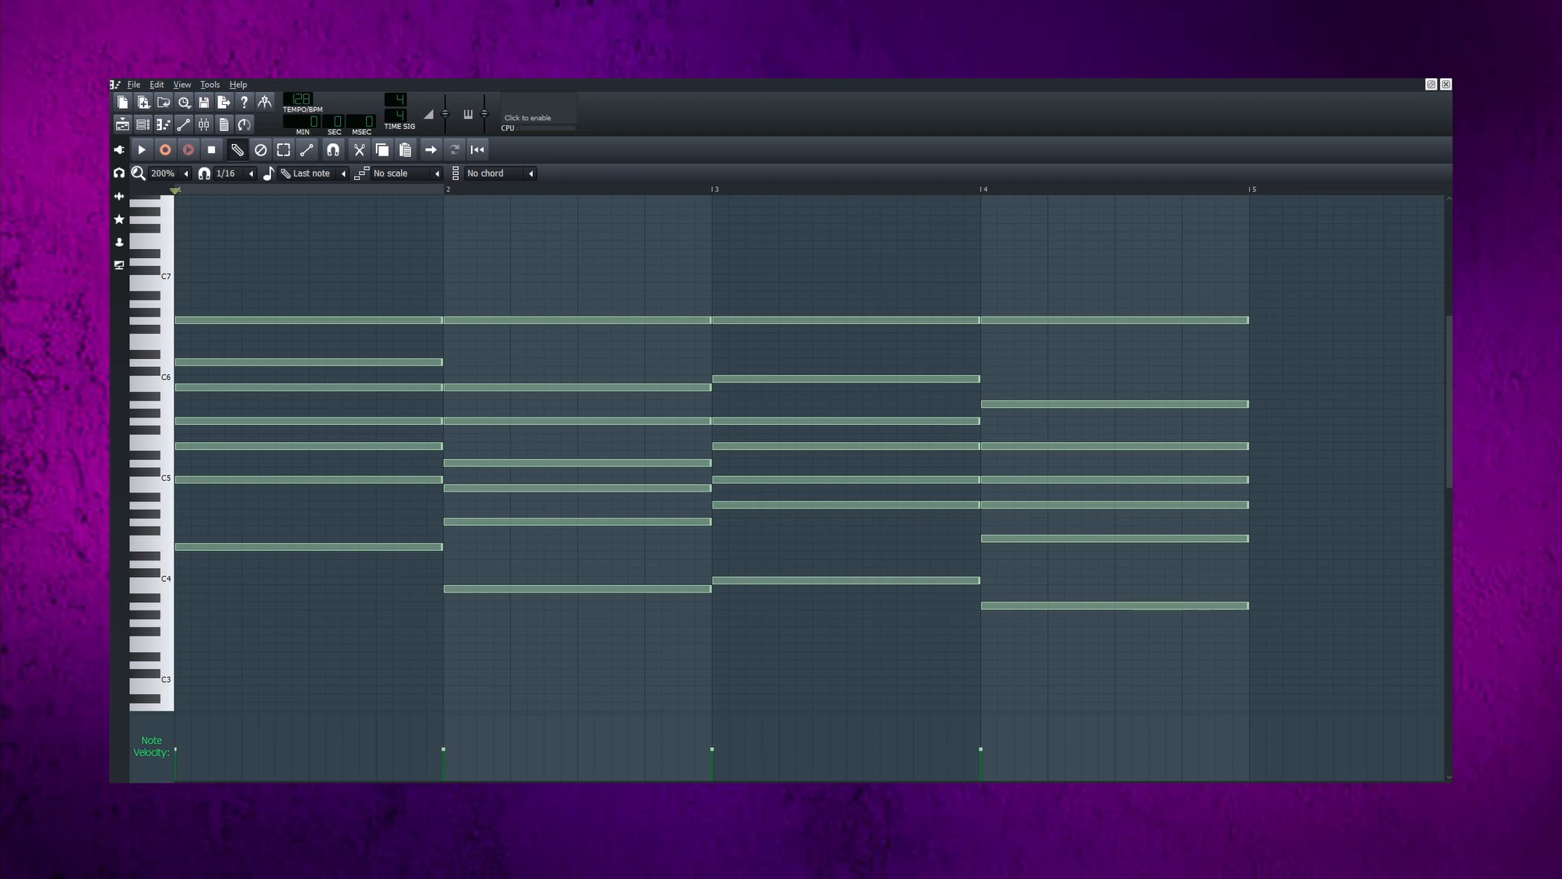
# - Add each chord's fifth one octave lower, G4, D4, E4 and C4 for bars 1 to 4, and play the progression
pyautogui.click(216, 423)
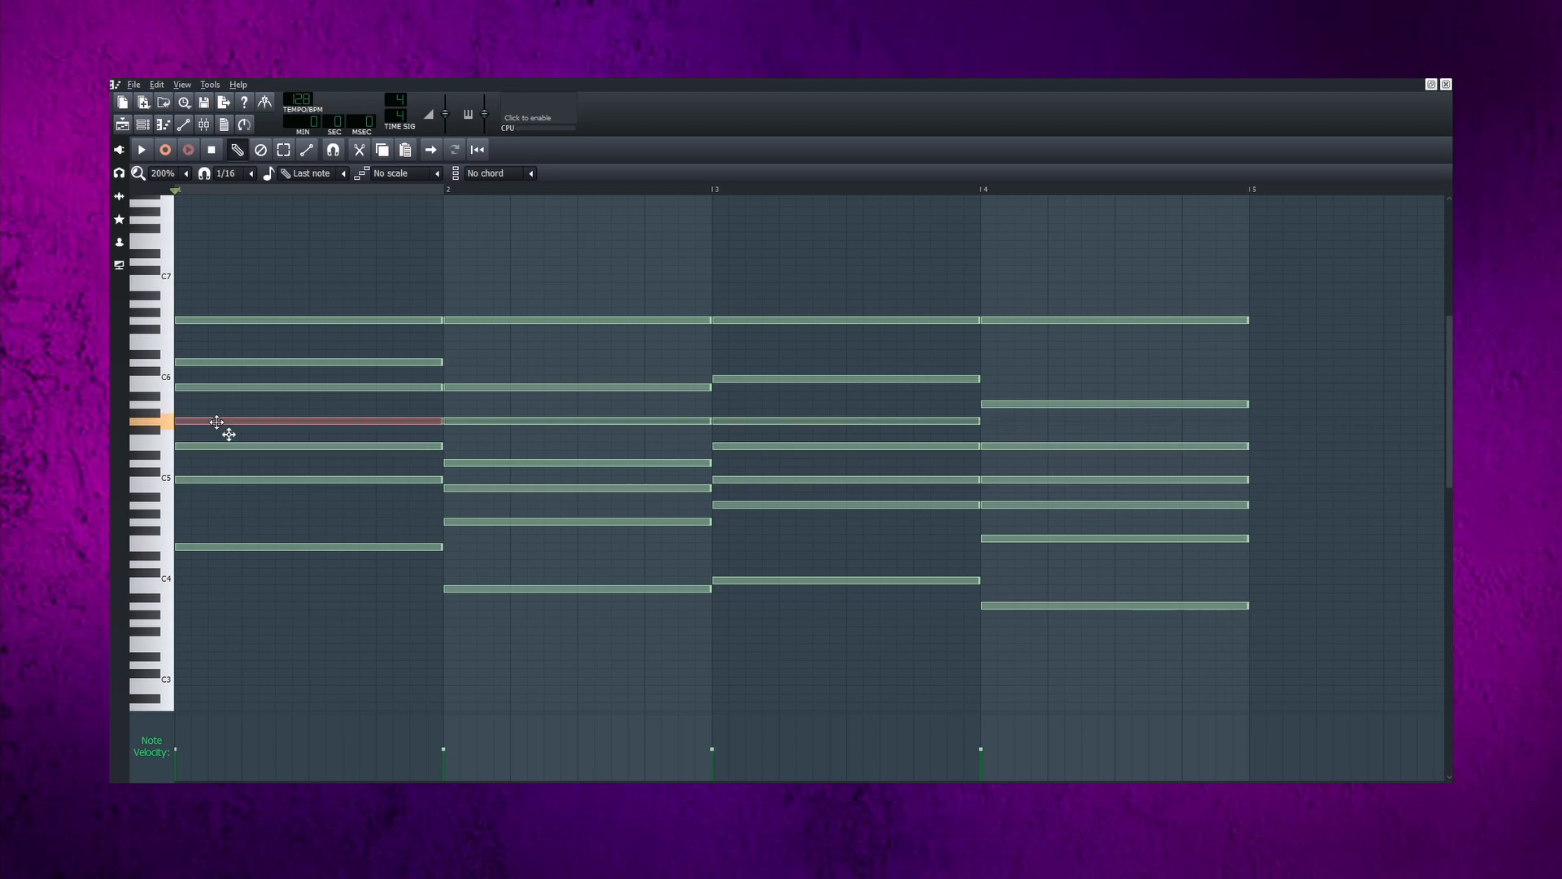
pyautogui.click(184, 523)
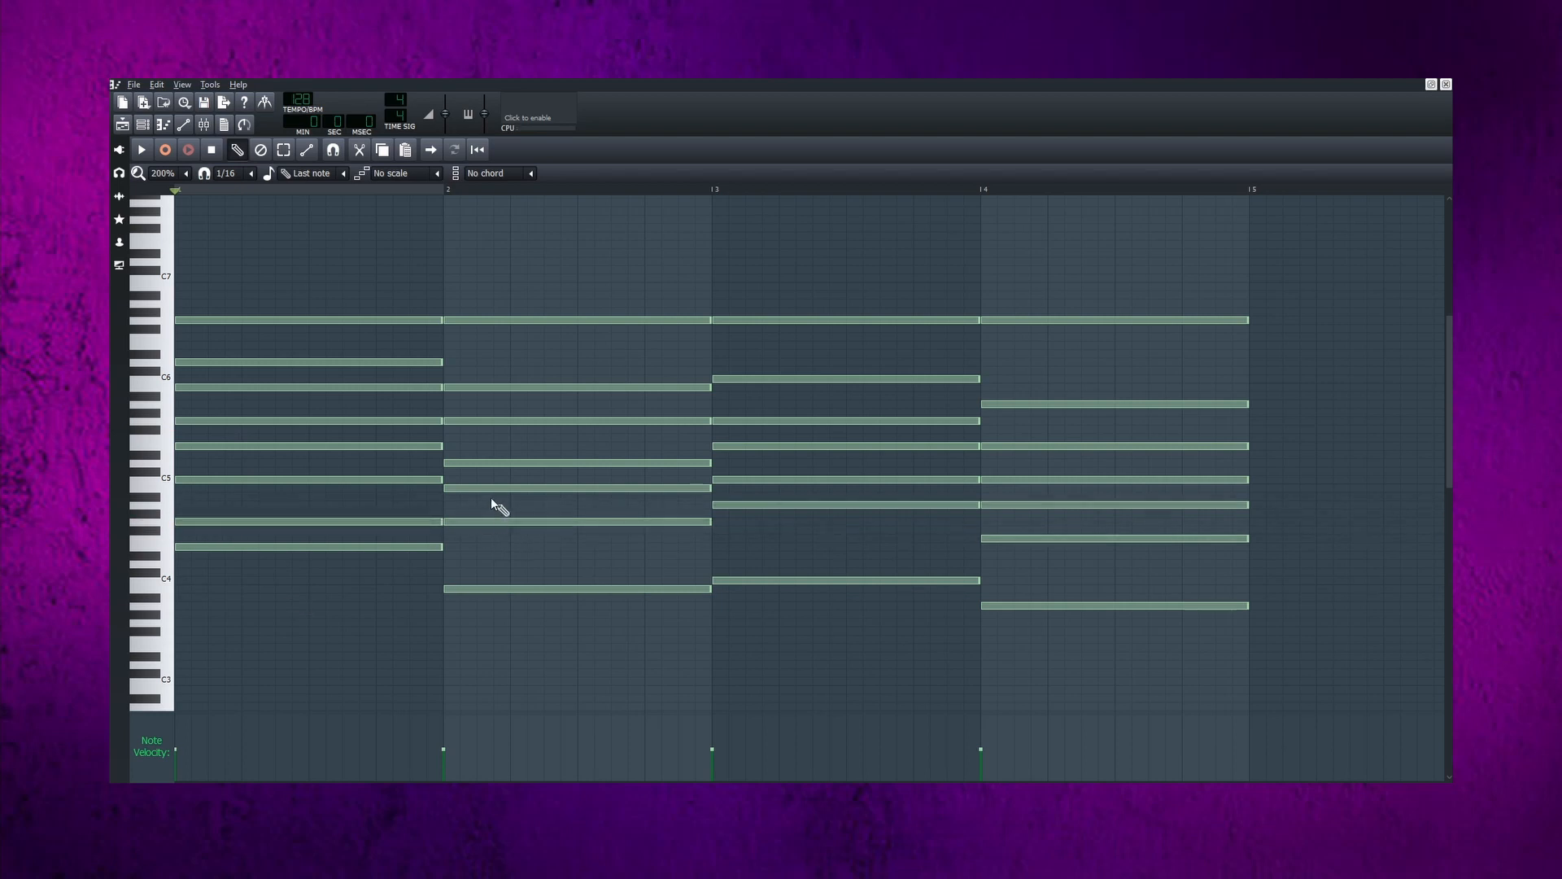
pyautogui.click(498, 463)
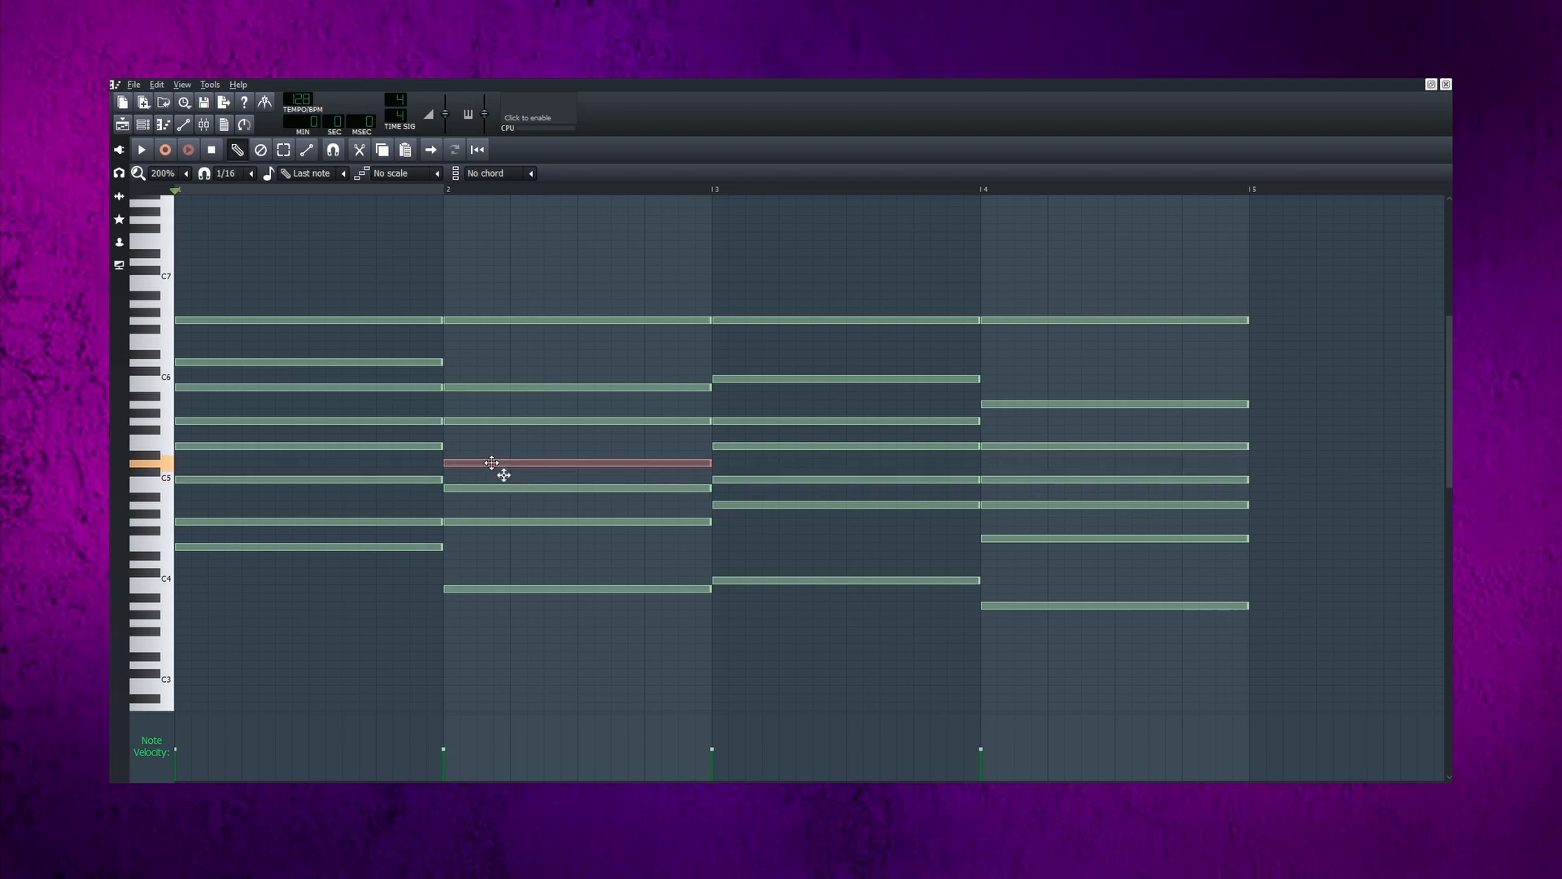
pyautogui.click(453, 547)
pyautogui.moveTo(453, 549); pyautogui.dragTo(454, 567)
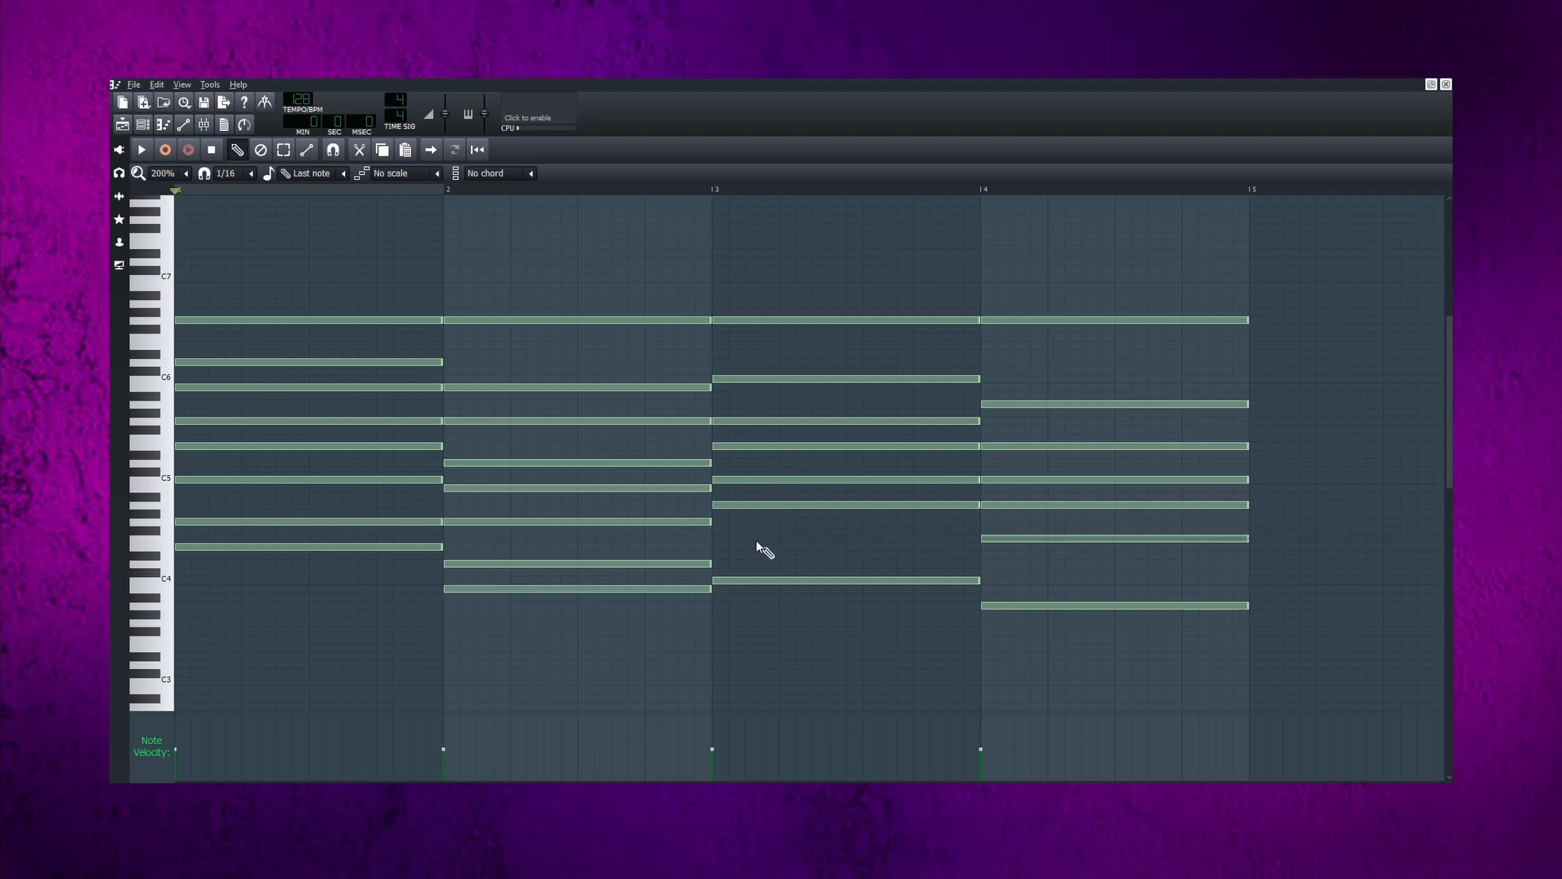
pyautogui.click(733, 579)
pyautogui.click(722, 547)
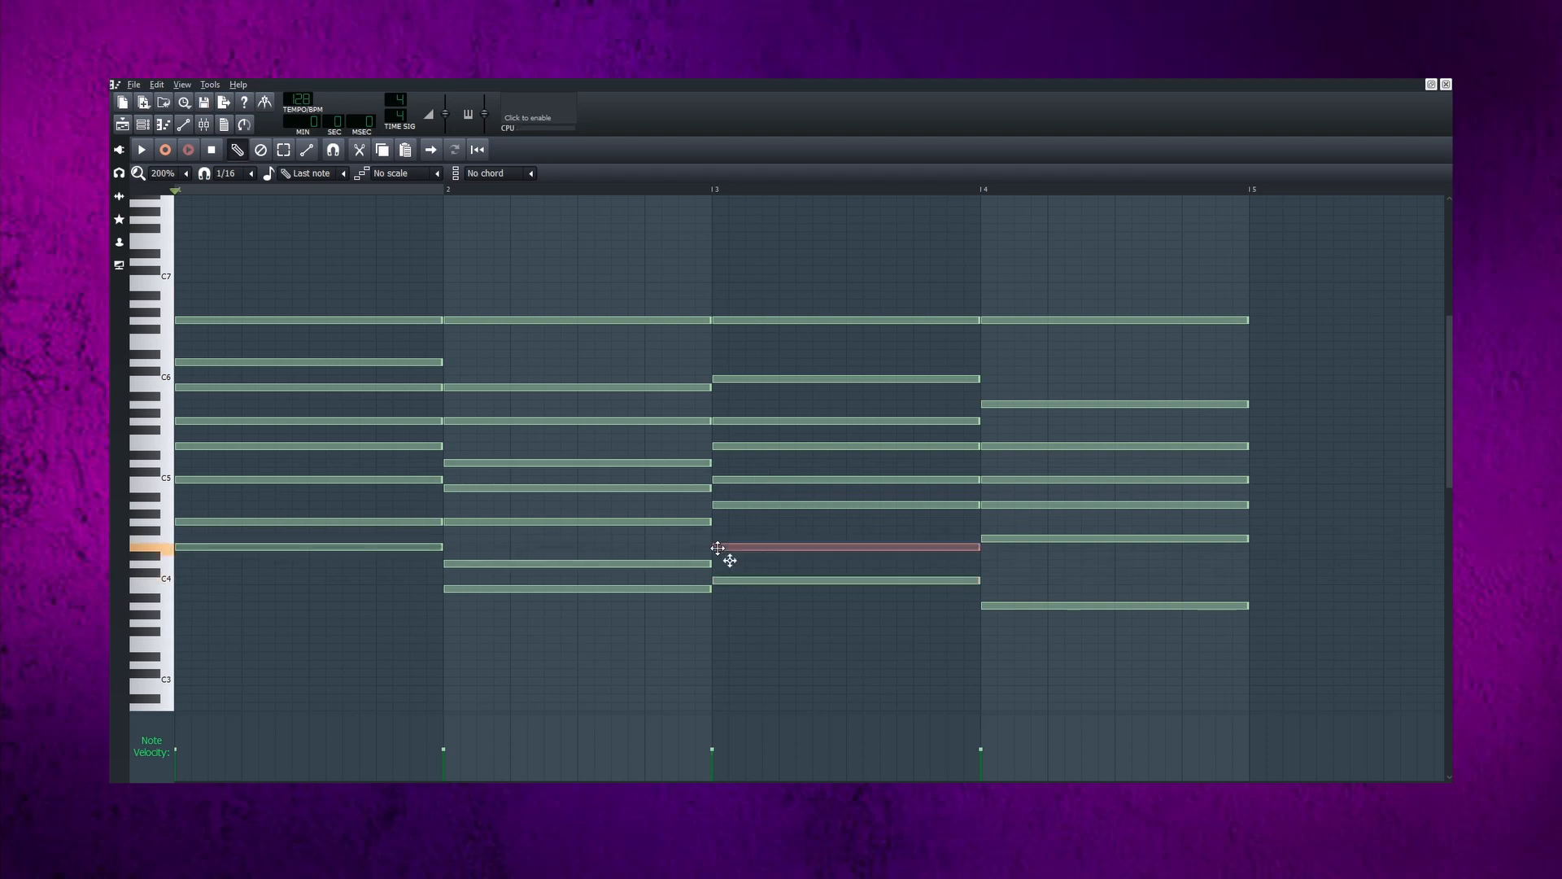
pyautogui.click(1030, 606)
pyautogui.click(986, 580)
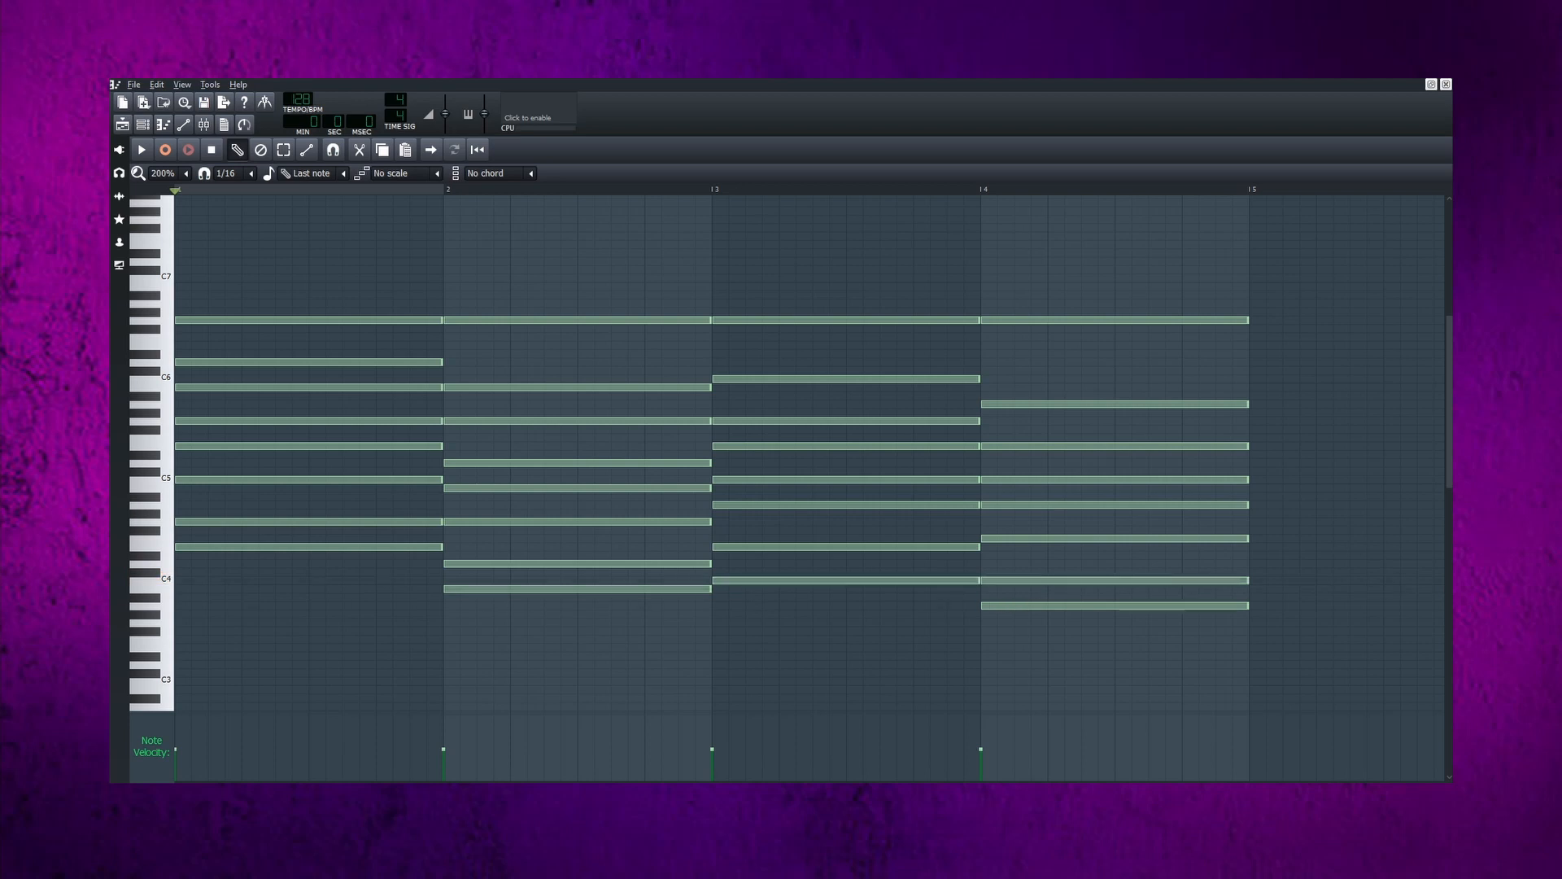
pyautogui.press('space')
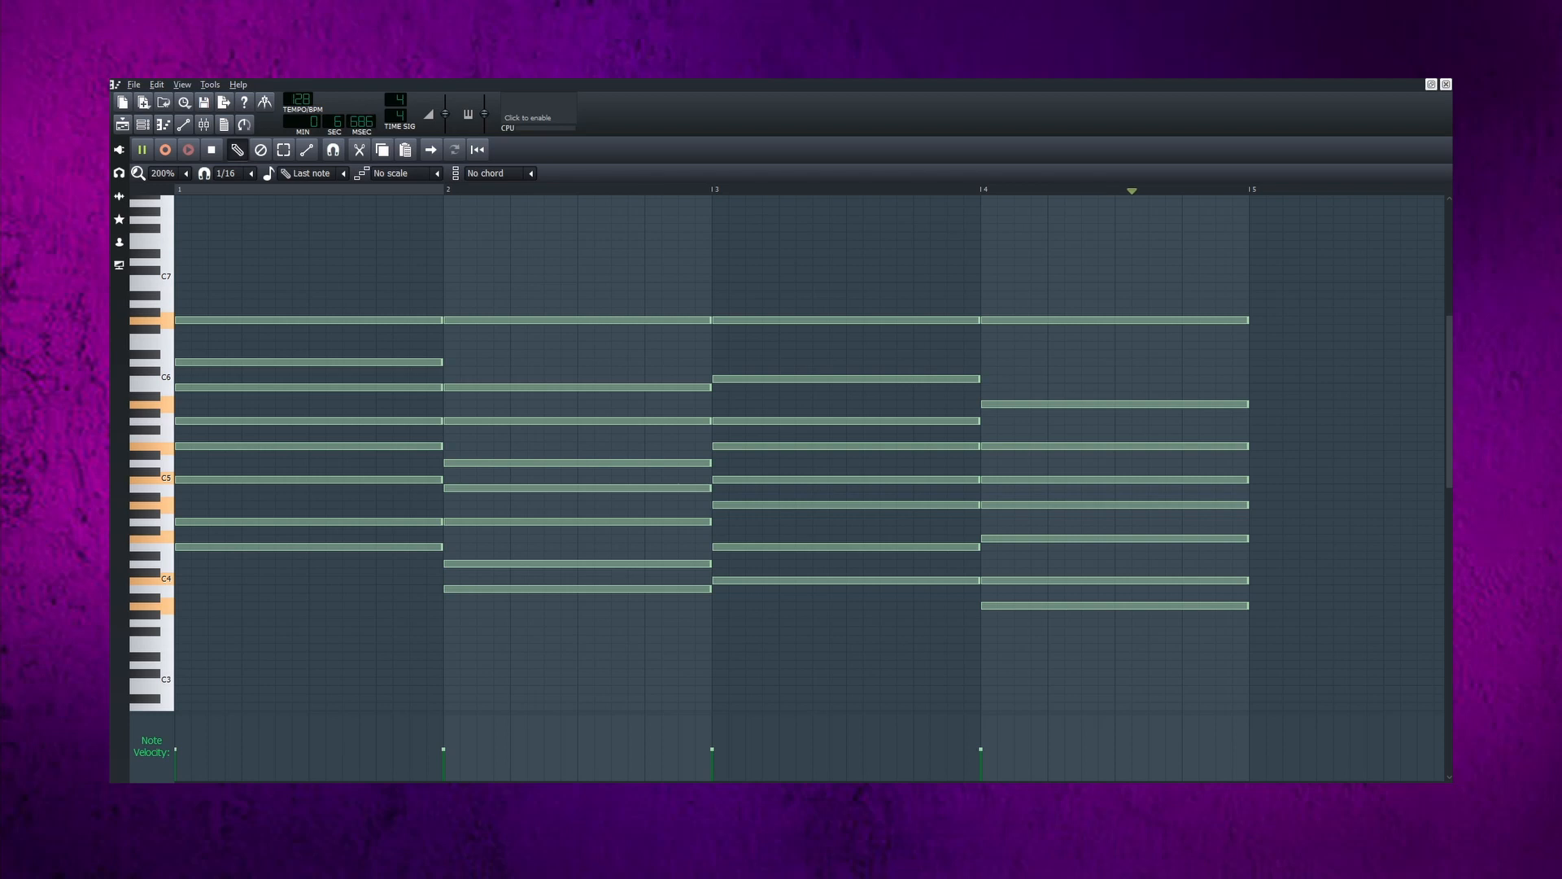
pyautogui.press('space')
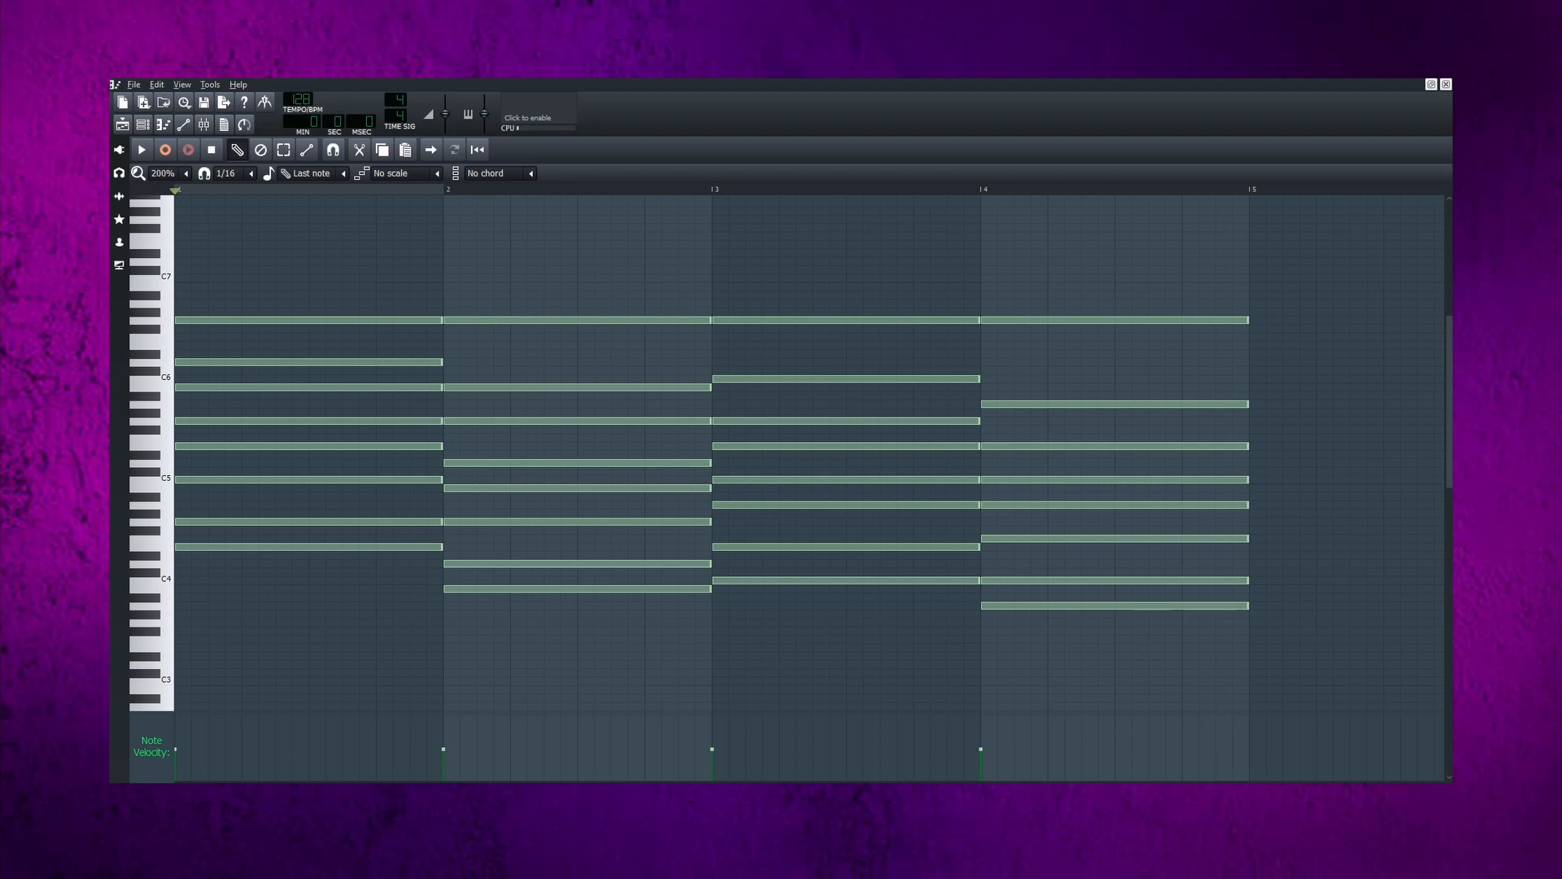
# - Duplicate all notes one octave higher while keeping the originals, deselect them in Select mode, and play the progression
pyautogui.hotkey('ctrl', 'a')
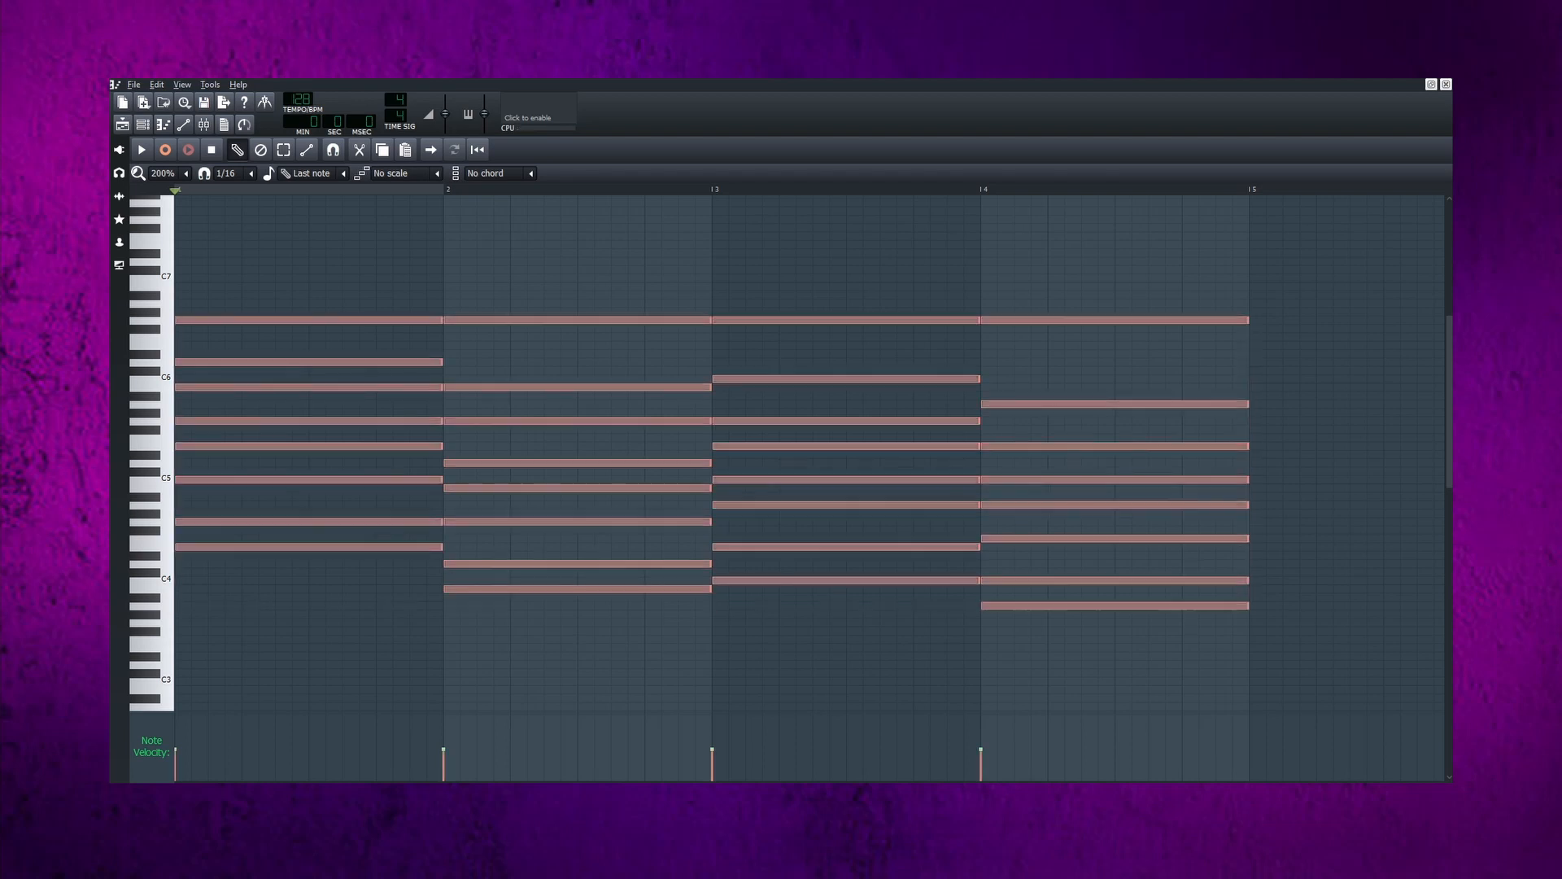
pyautogui.hotkey('ctrl', 'Up')
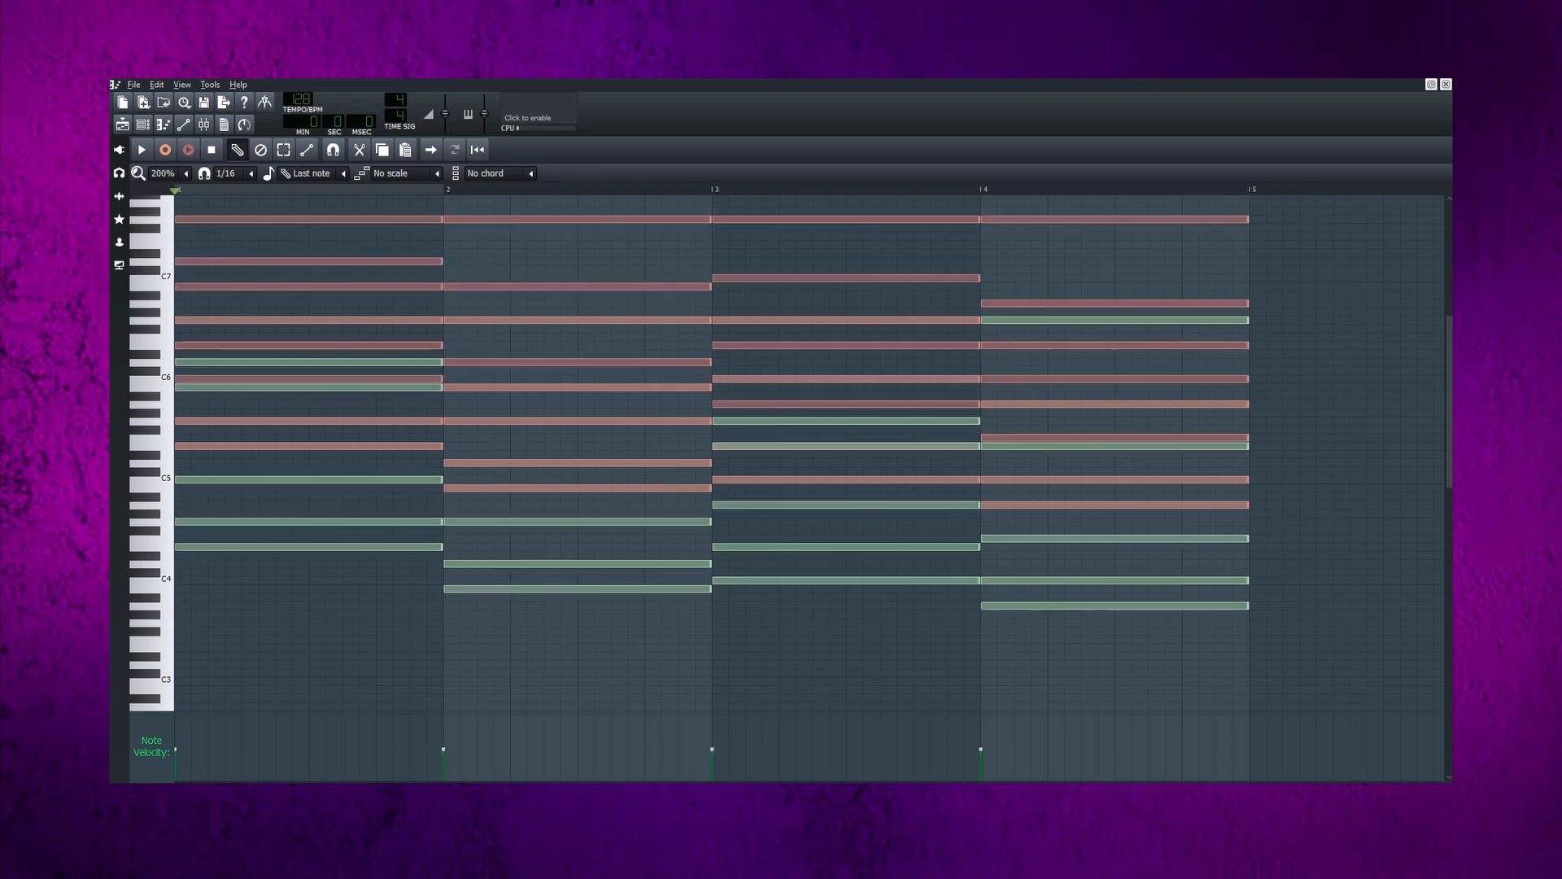
pyautogui.click(283, 150)
pyautogui.click(1266, 513)
pyautogui.press('space')
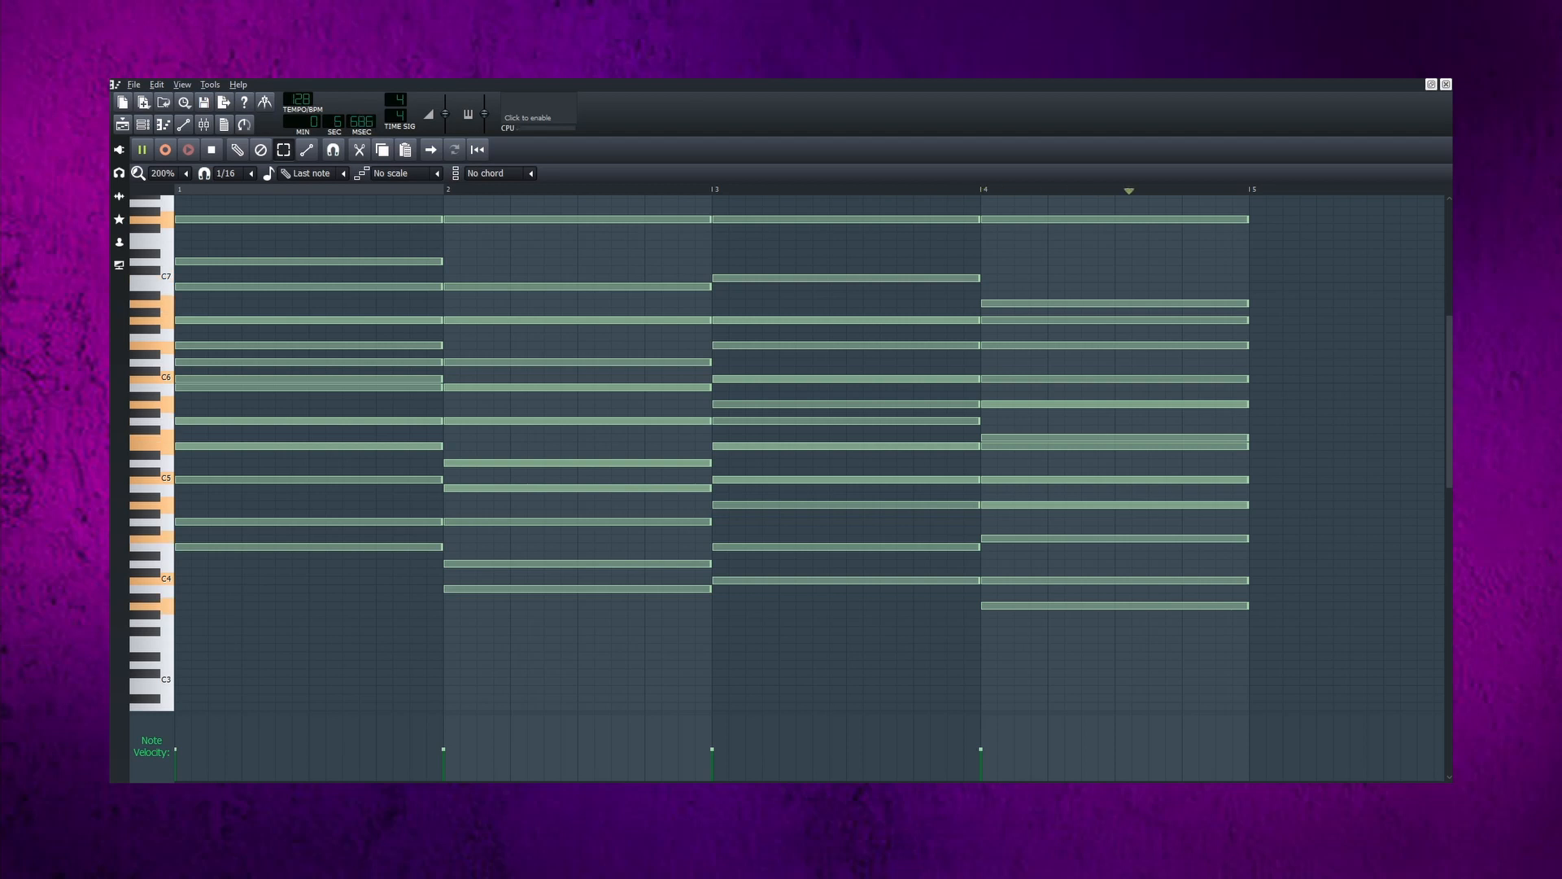
pyautogui.press('space')
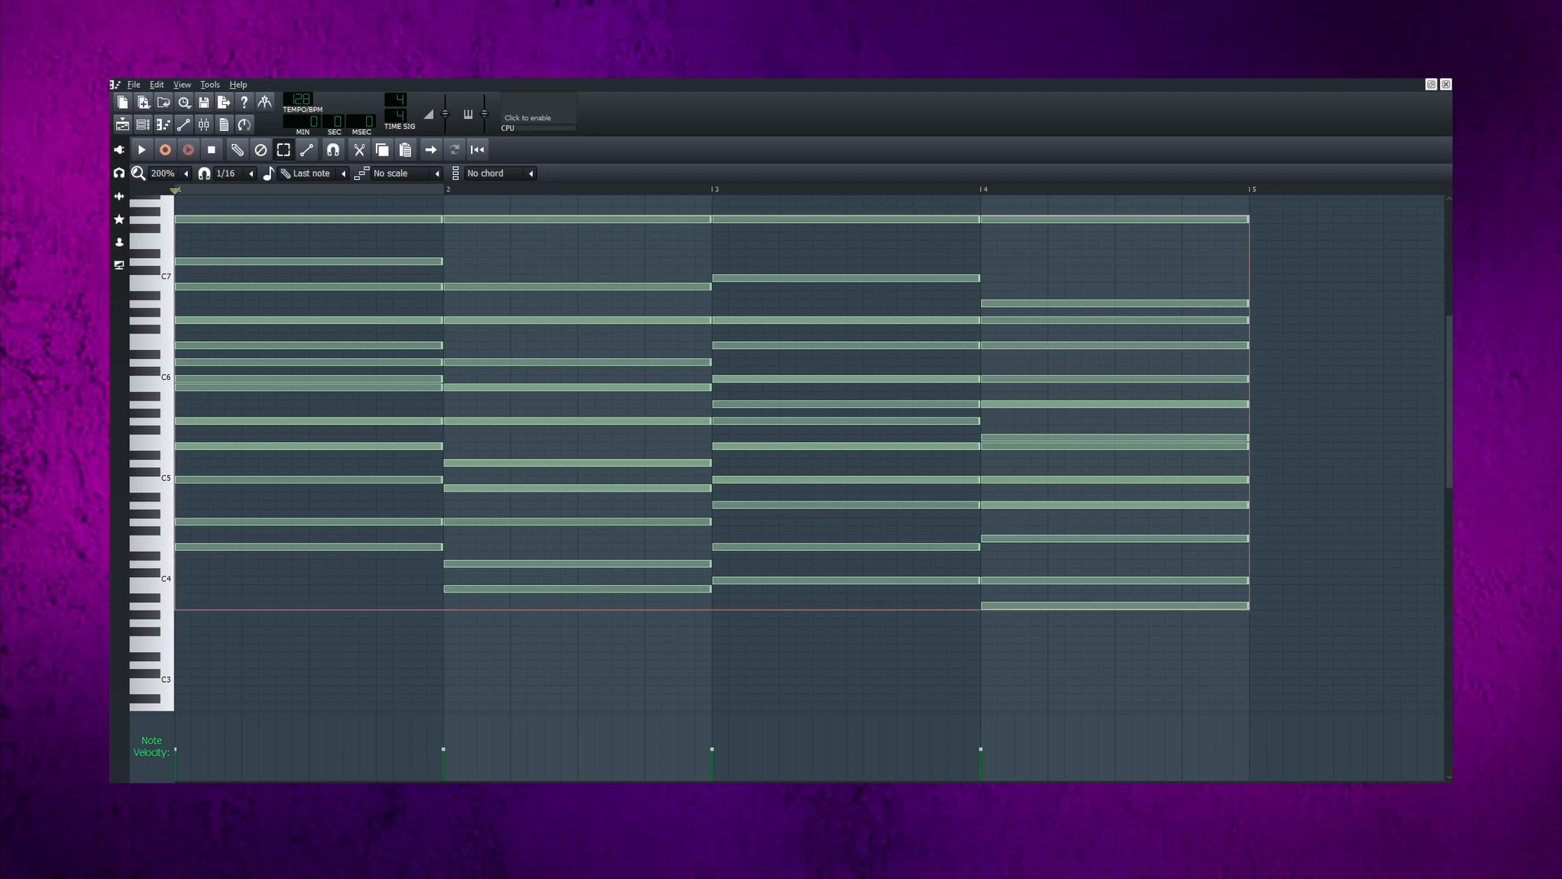
# - Lower all notes of the progression by one octave, play it back and clear the selection
pyautogui.hotkey('ctrl', 'a')
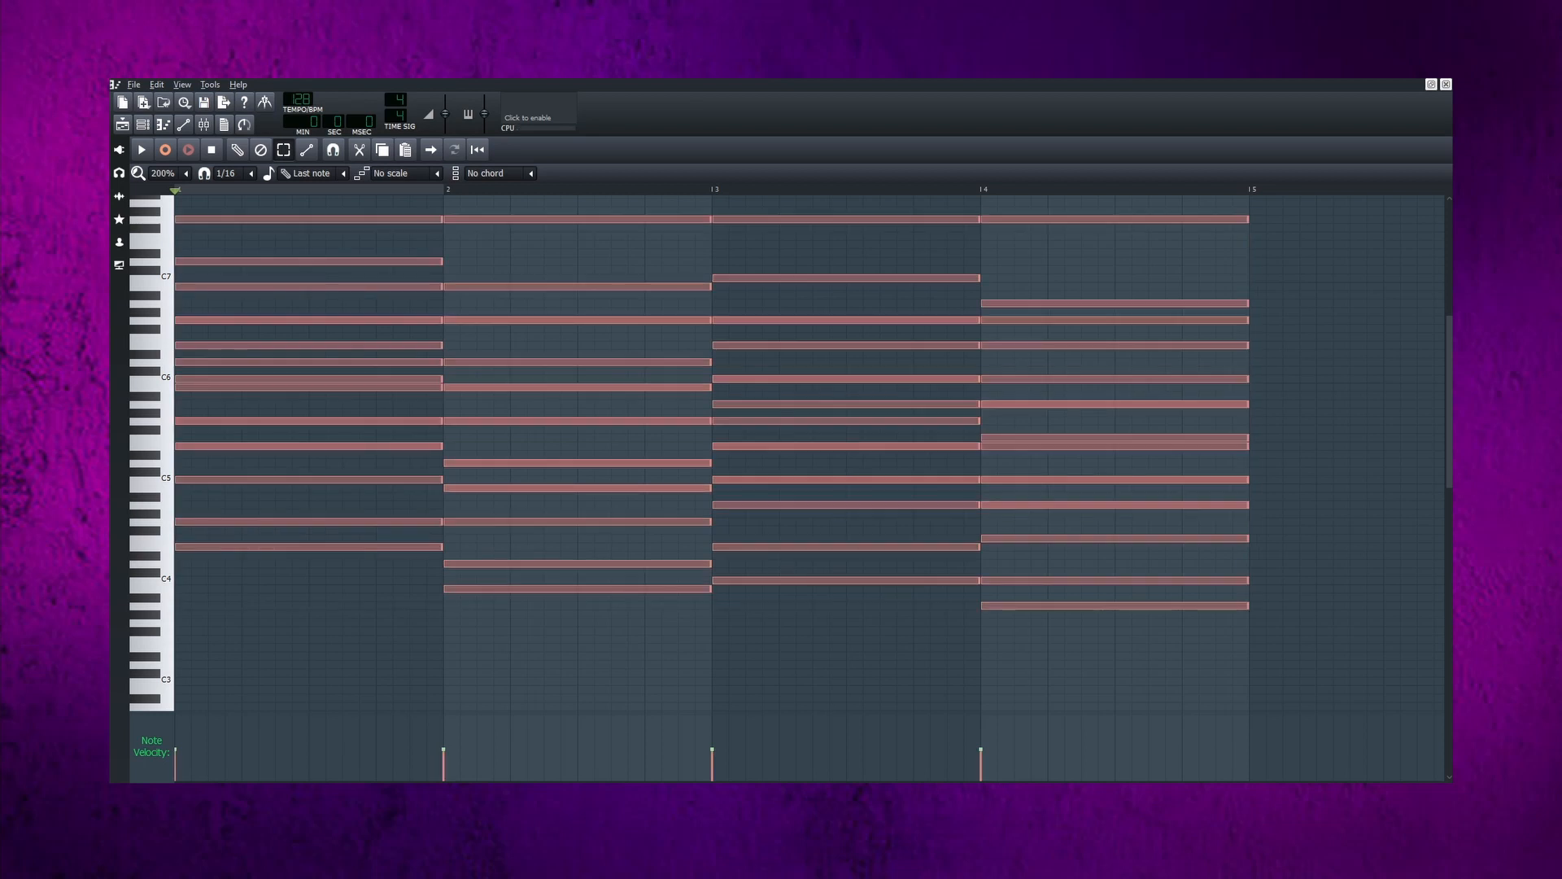
pyautogui.hotkey('ctrl', 'Down')
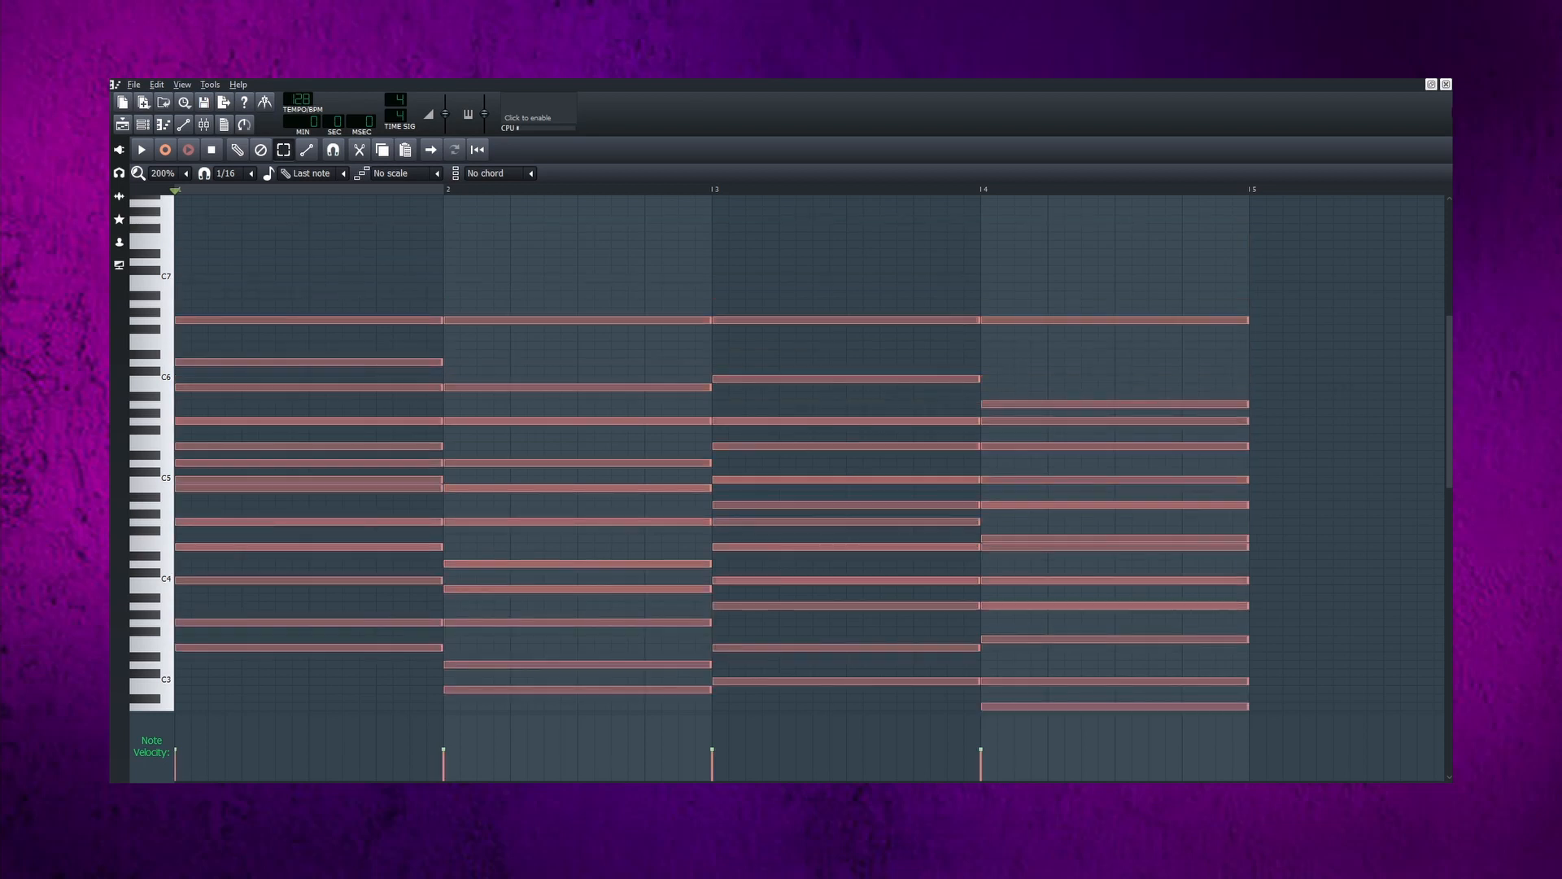
pyautogui.moveTo(1451, 309); pyautogui.dragTo(1450, 367)
pyautogui.press('space')
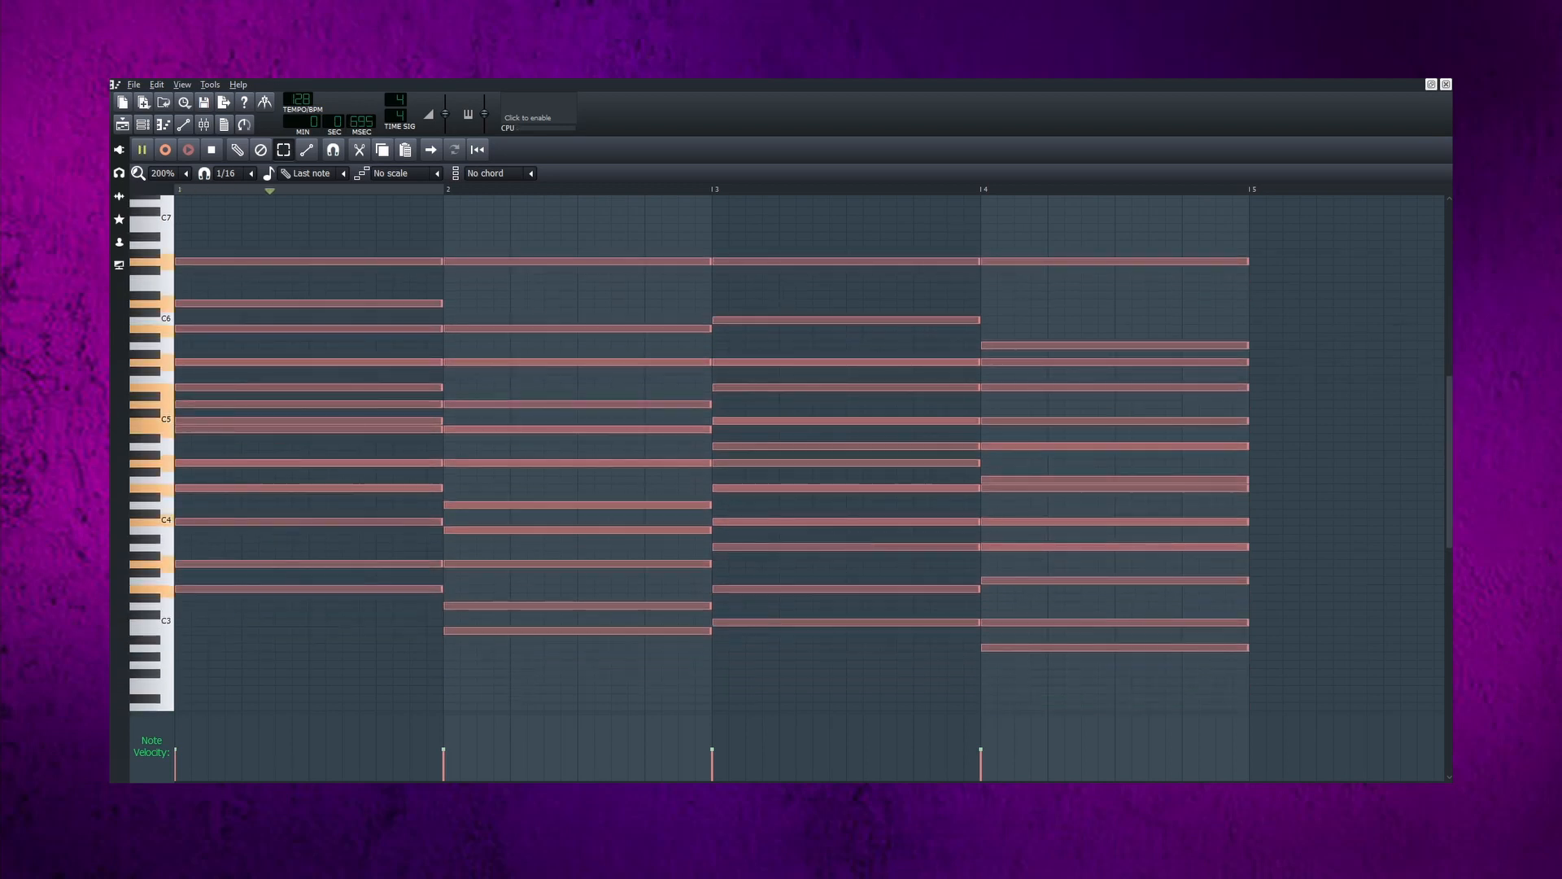
pyautogui.click(1384, 587)
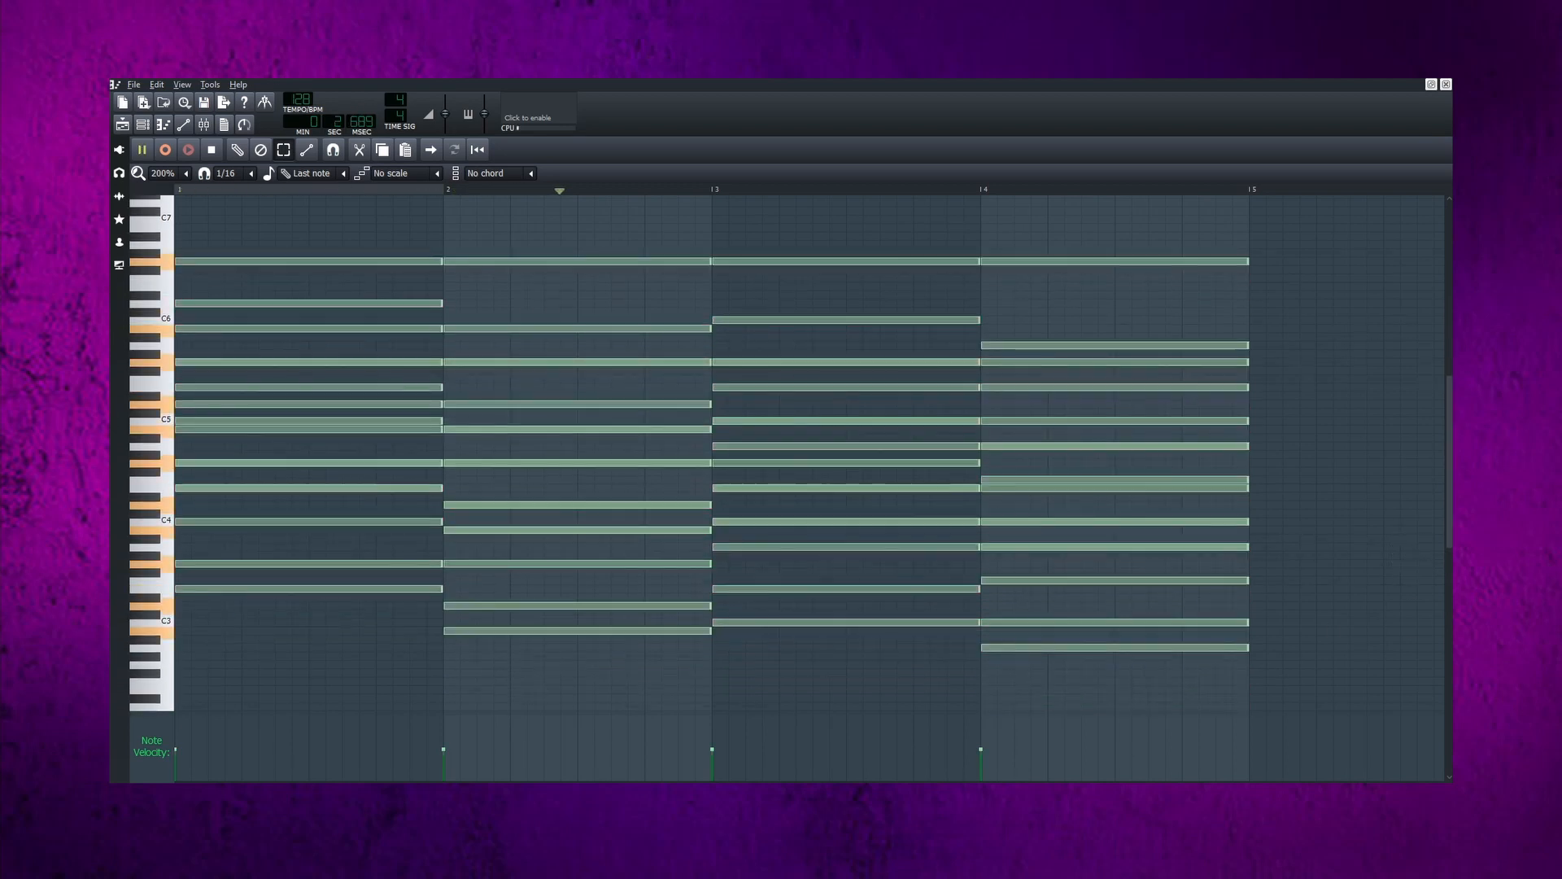